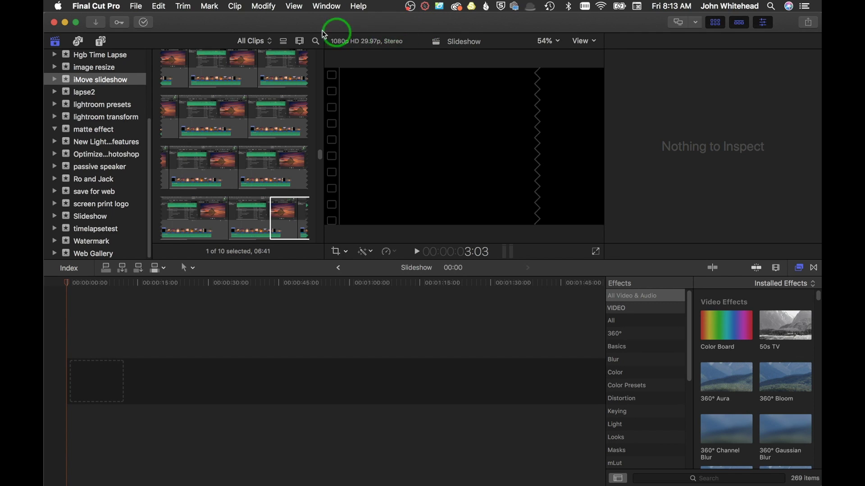
Check the editing defaults in Final Cut Pro's preferences
left_click(100, 9)
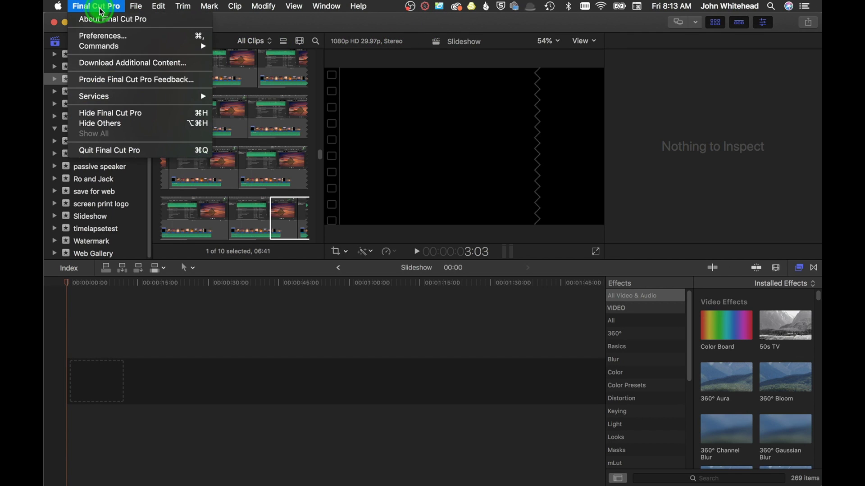
left_click(100, 36)
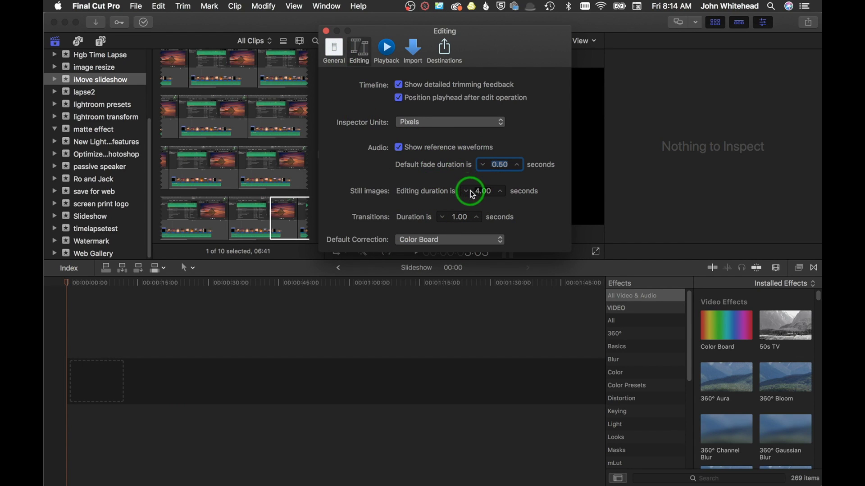
left_click(327, 31)
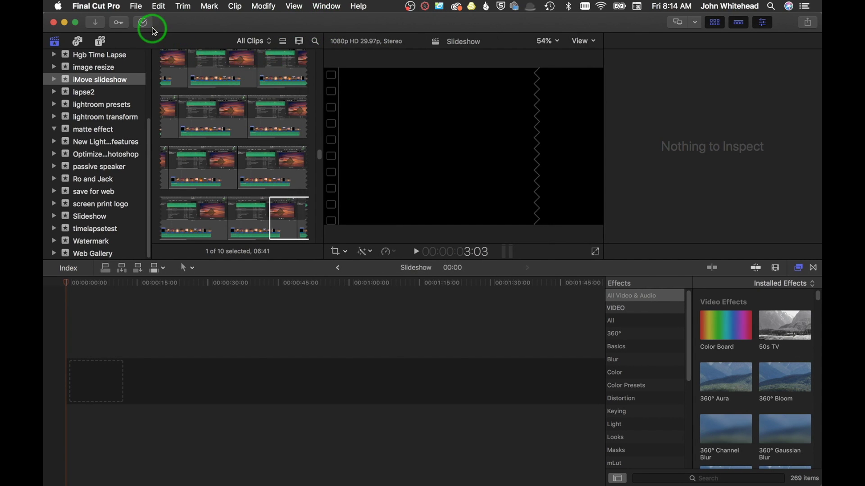
Create the Slideshow FCPX event with a new untitled project
left_click(137, 7)
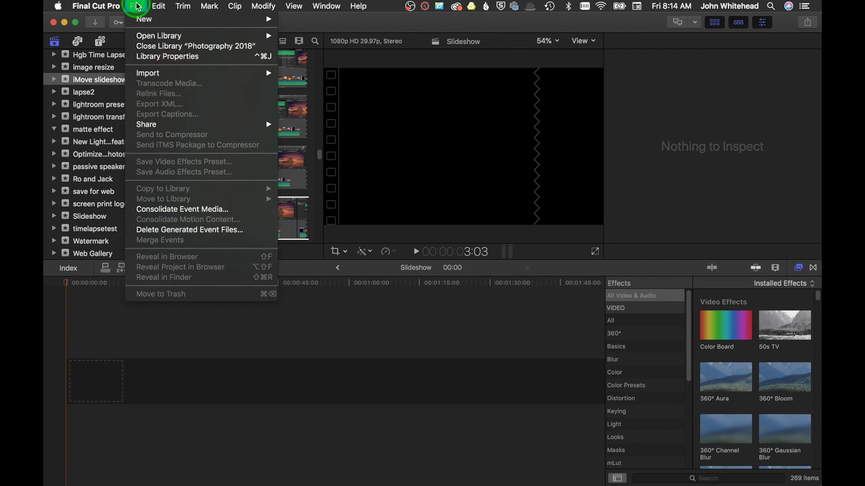
mouse_move(139, 18)
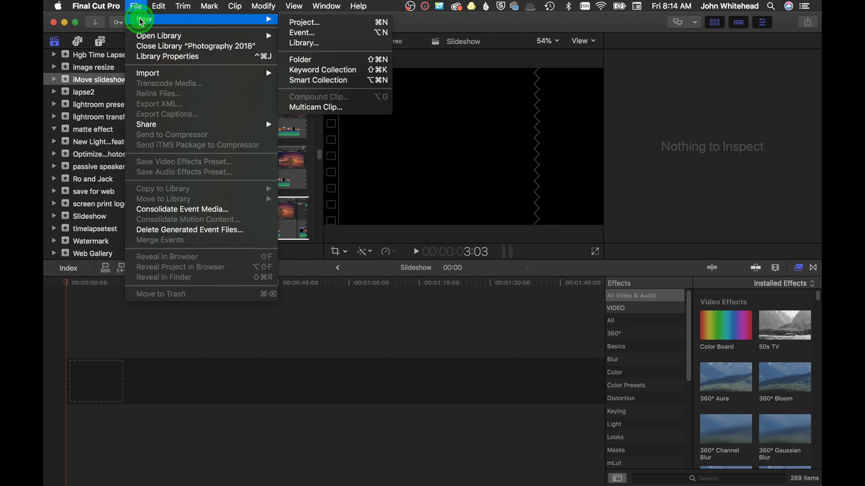
left_click(339, 32)
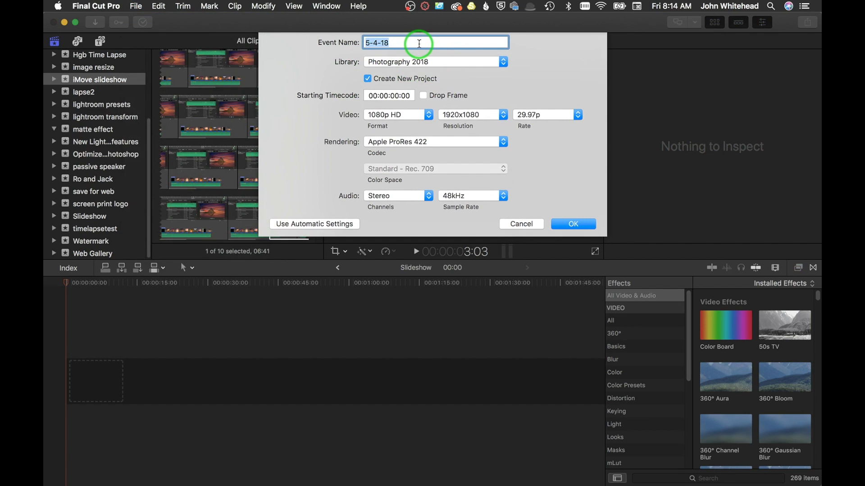
type("Slidesh")
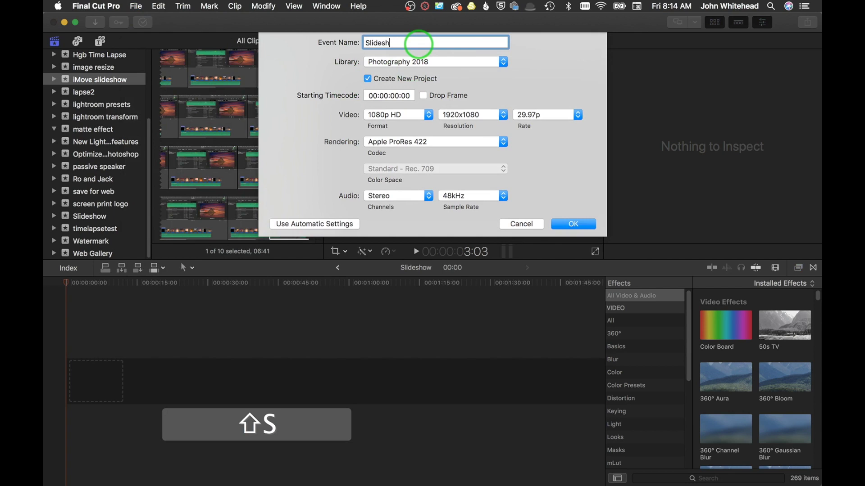
type("ow FCPX")
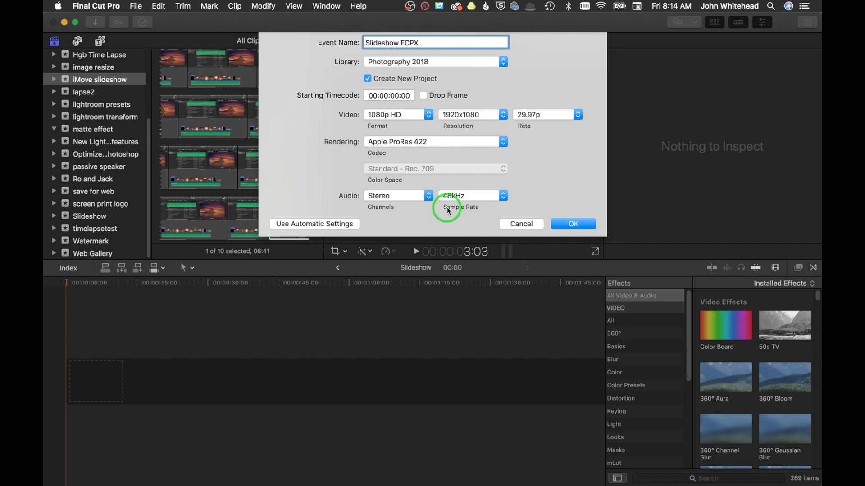
left_click(577, 224)
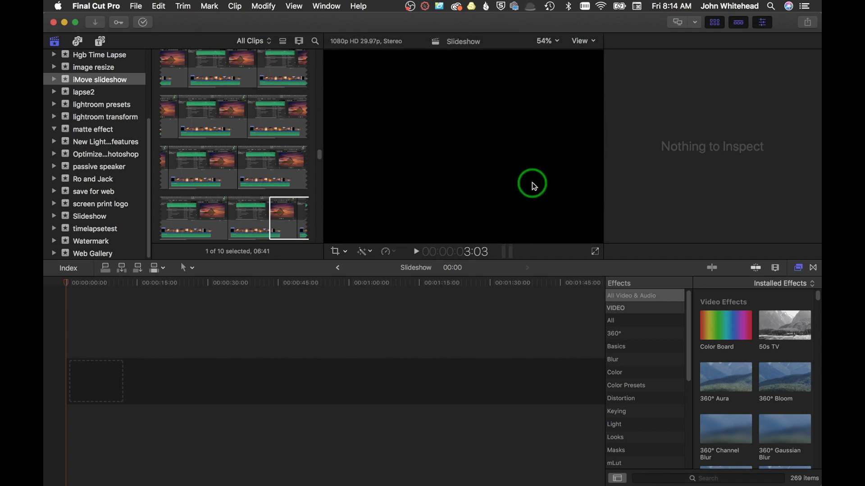
Create a project named Slideshow FCPX, placed in the Slideshow FCPX event
left_click(136, 7)
mouse_move(170, 20)
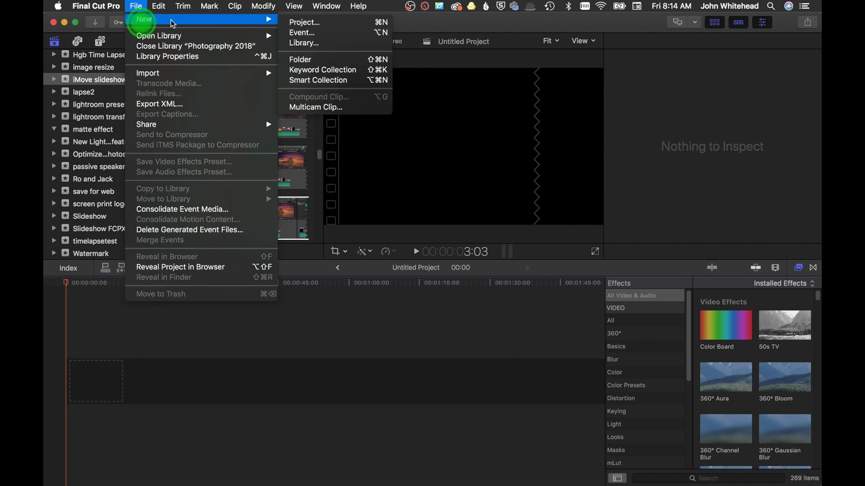
left_click(341, 21)
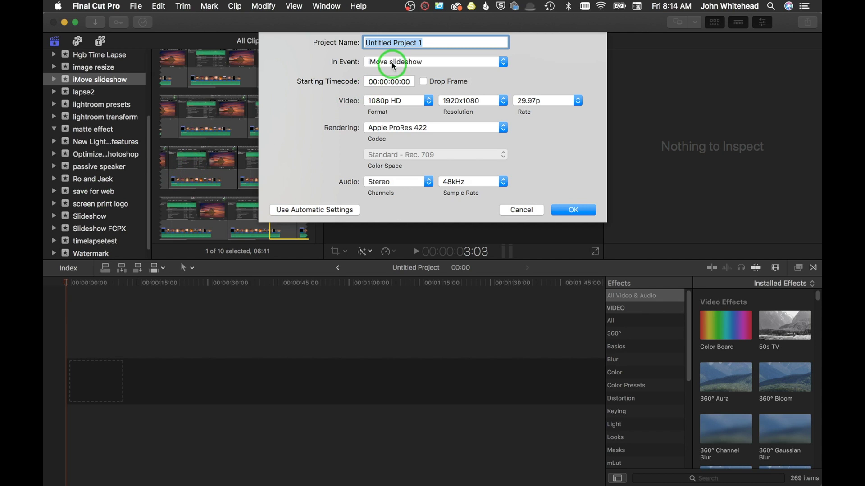
left_click(403, 61)
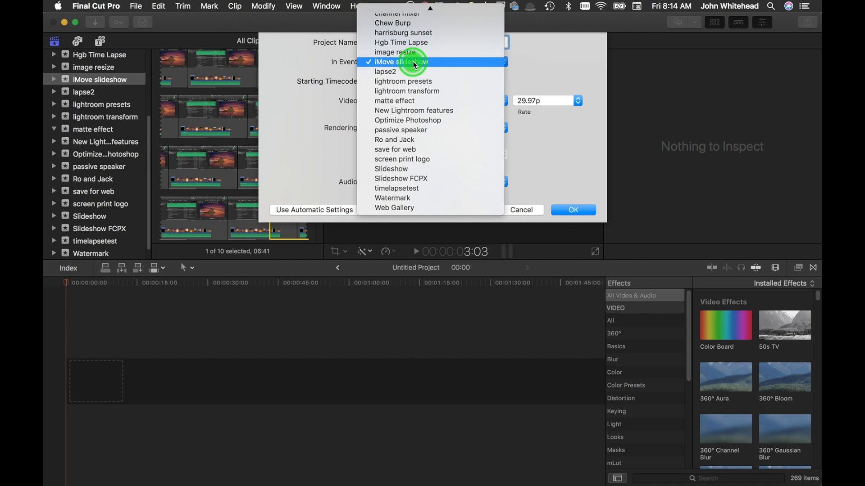
left_click(444, 179)
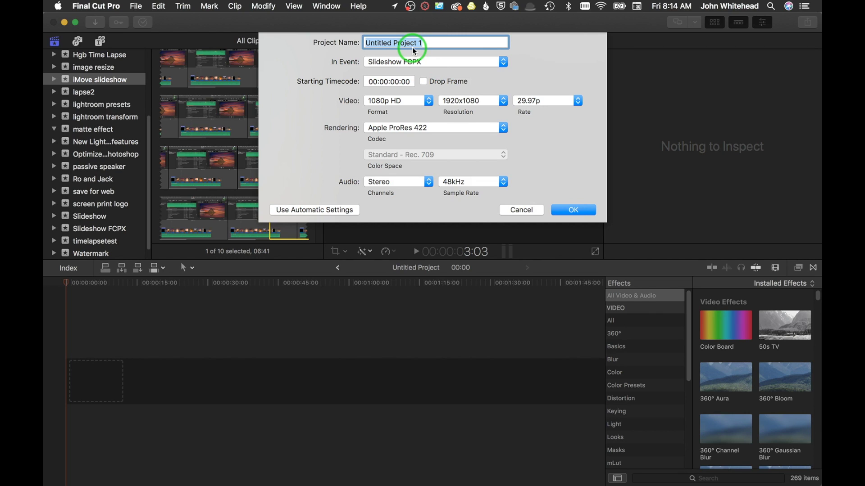
type("Slide")
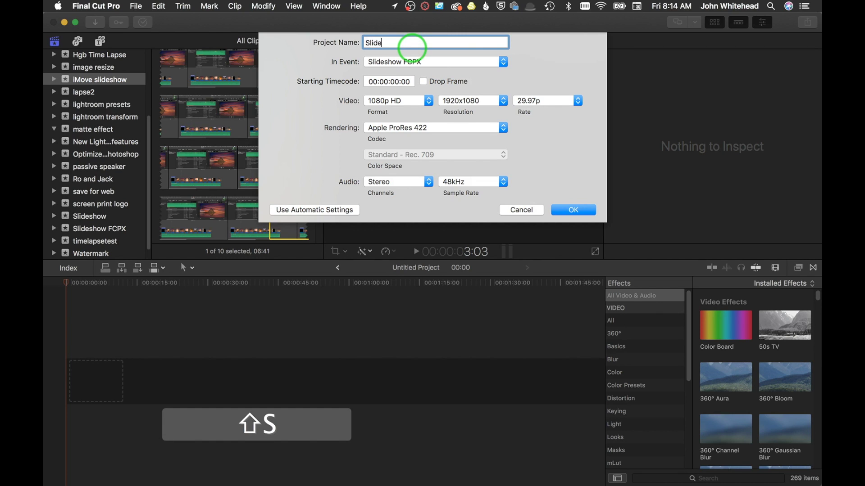
type("show F")
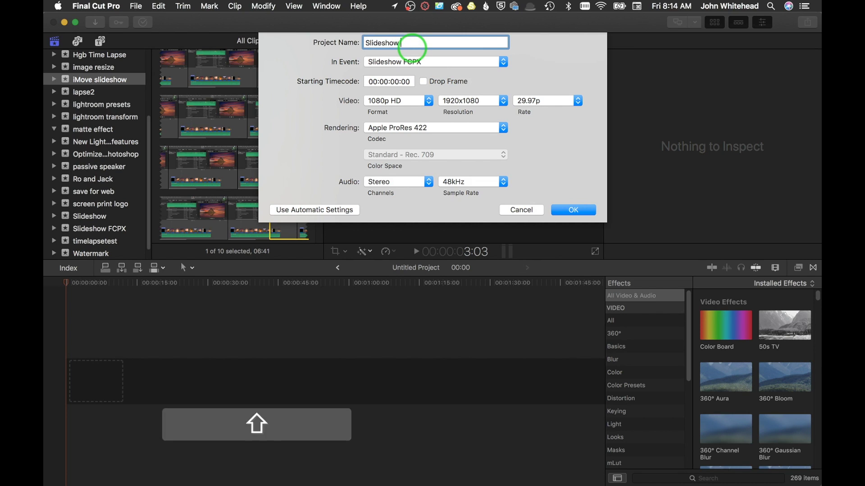
type("FCPX")
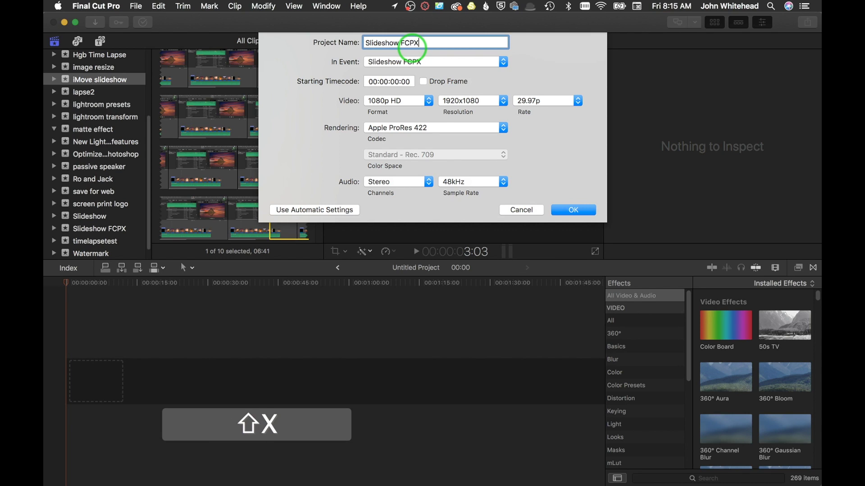
left_click(576, 211)
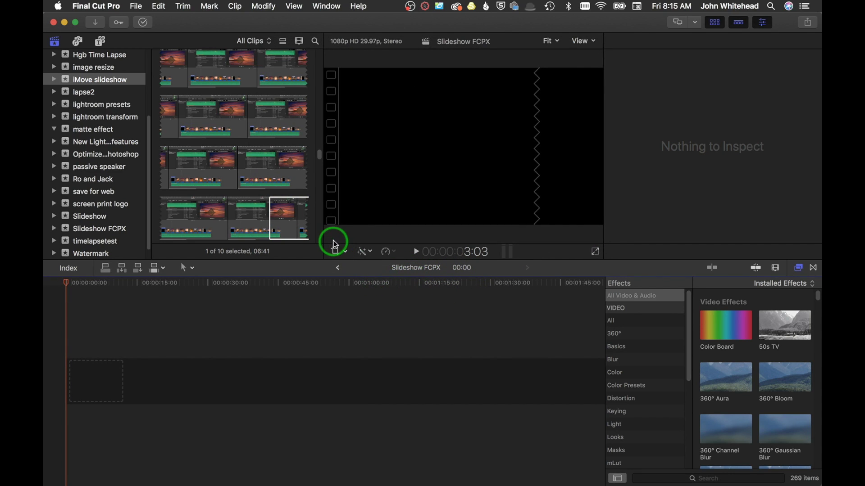
Show titles and generators and play a preview of the Title_06 title
left_click(101, 42)
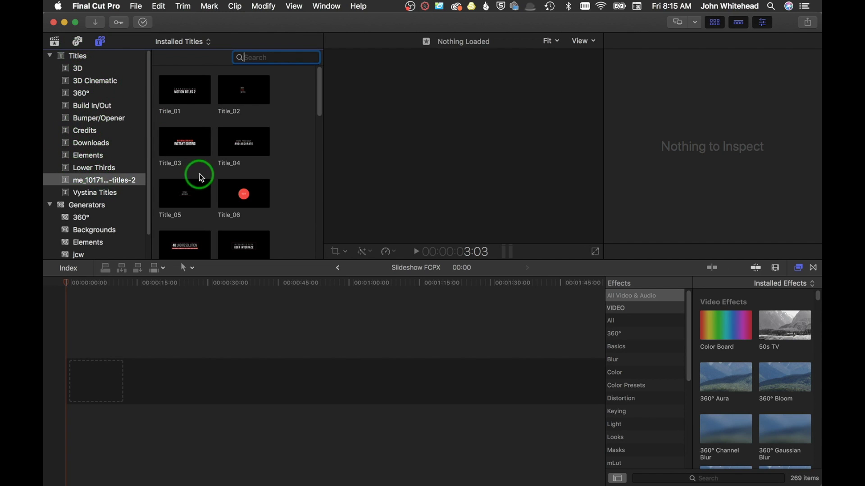
left_click(228, 193)
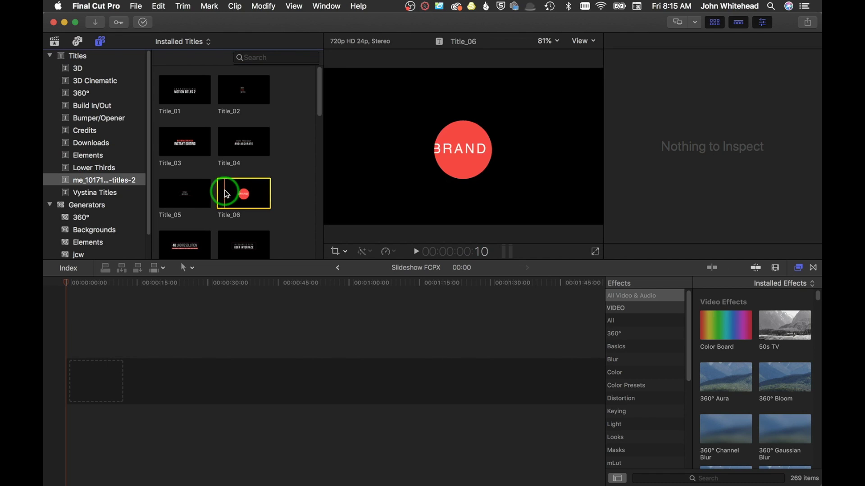
key("space")
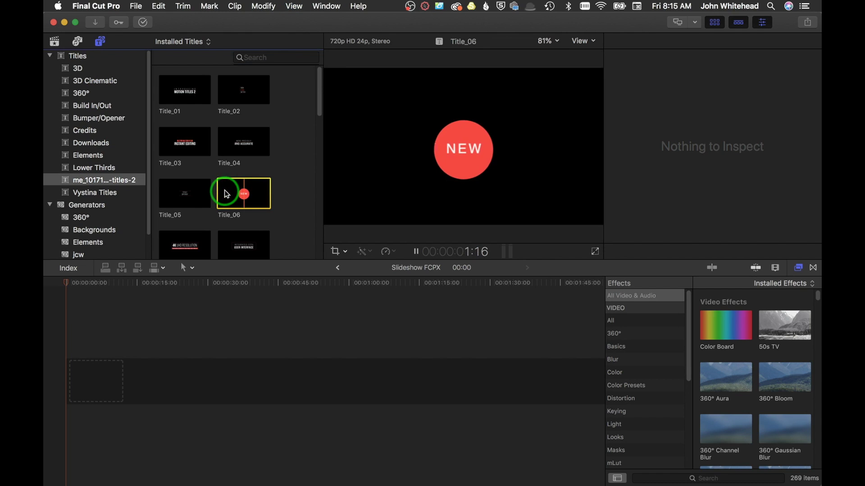
key("space")
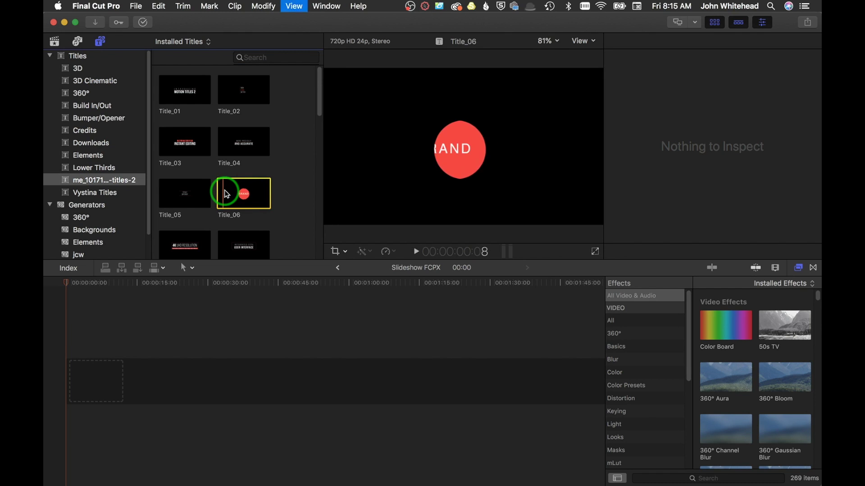
scroll(222, 171, "down", 2)
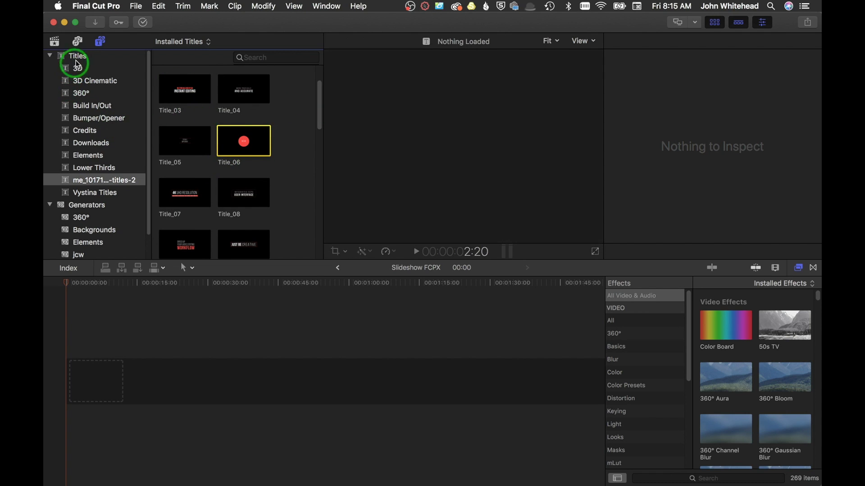
Search all installed titles for 'bas' and select Basic Title
left_click(261, 63)
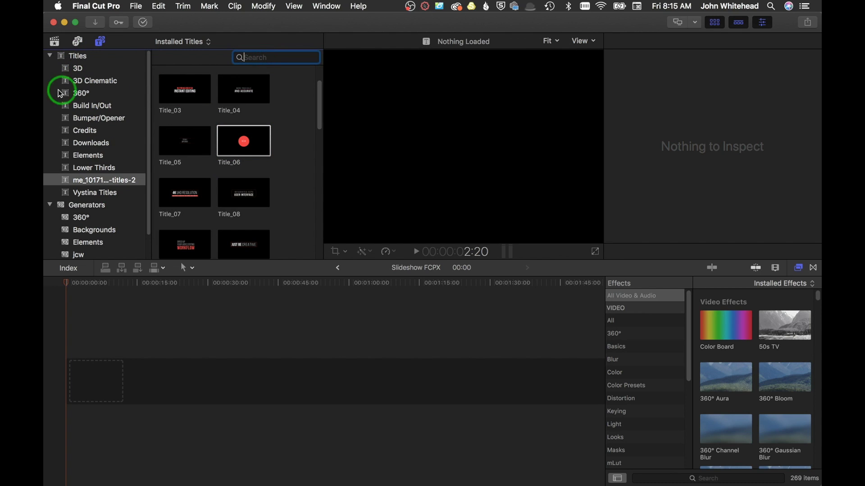
left_click(79, 58)
left_click(270, 55)
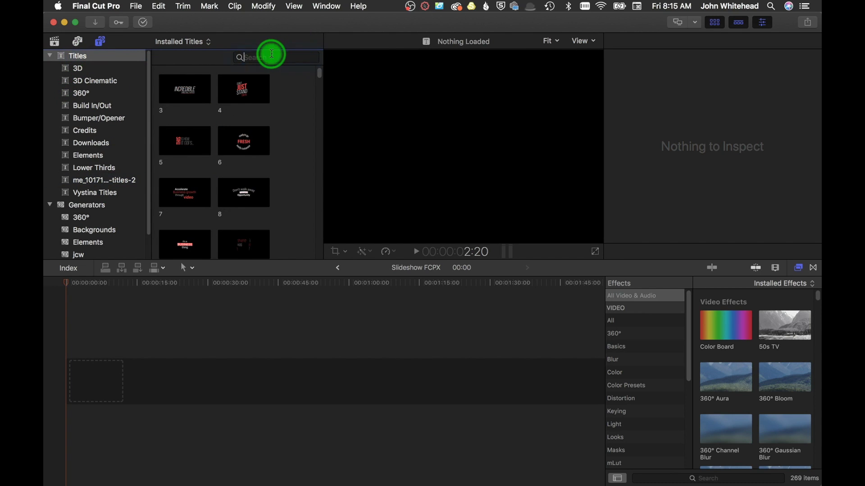
type("ba")
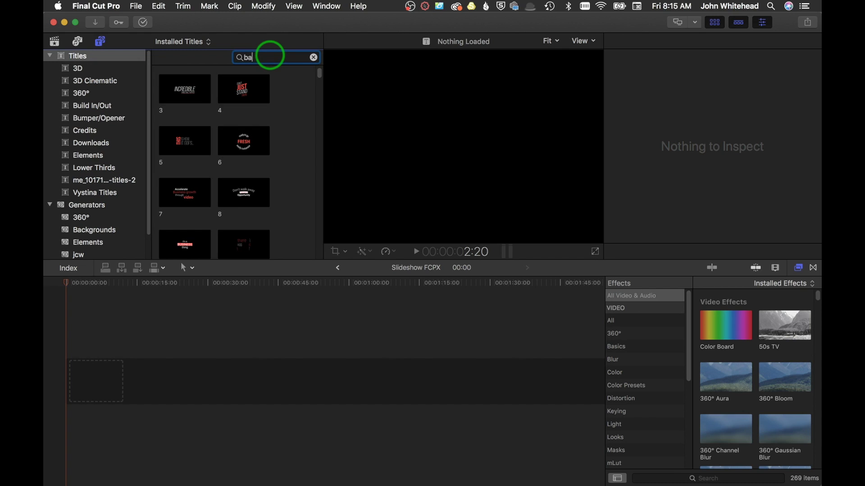
type("sic")
left_click(245, 137)
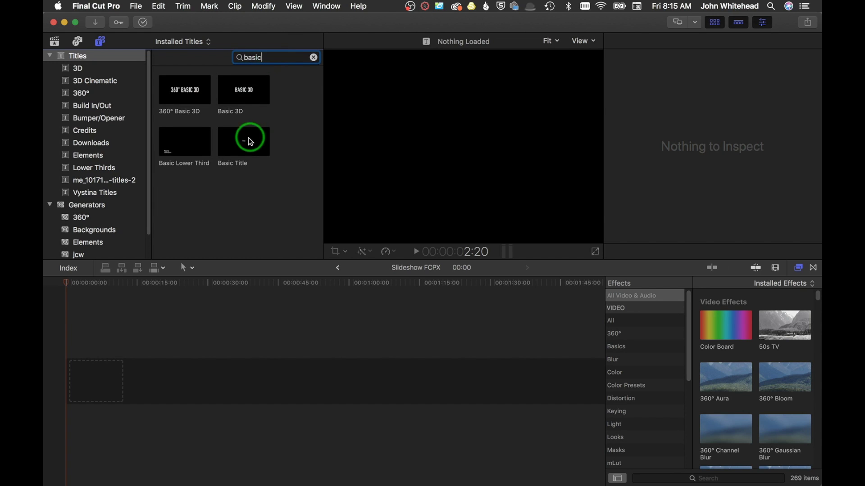
Place Basic Title at the timeline start and show its text settings in the Inspector
left_click_drag(244, 137, 73, 373)
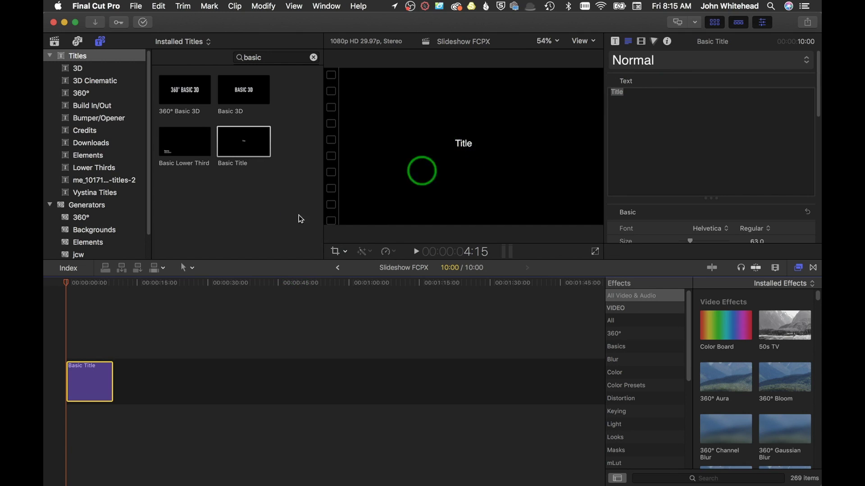
left_click(465, 150)
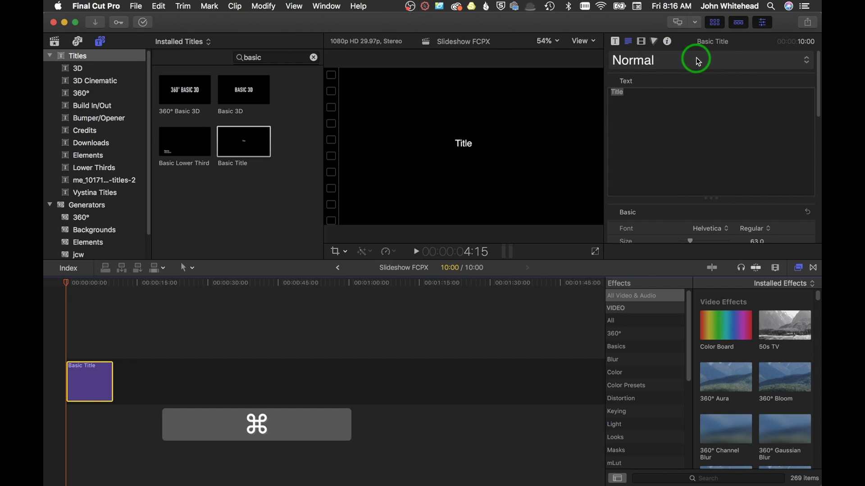
key("super+4")
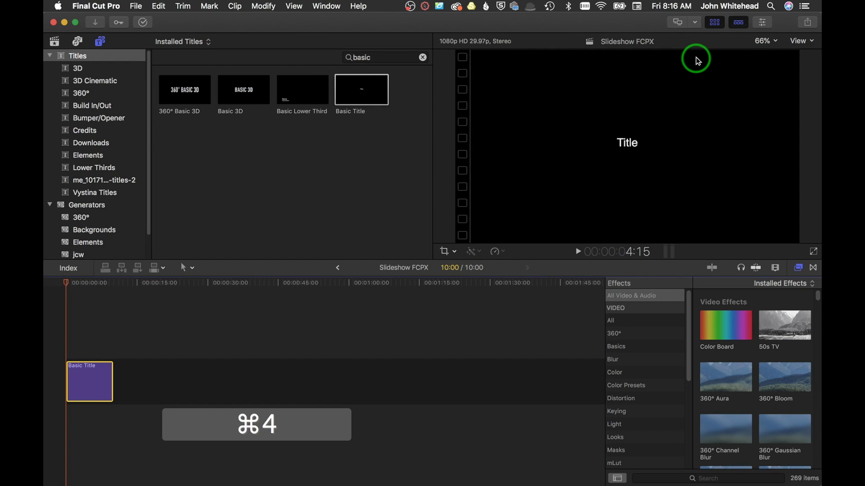
key("super+4")
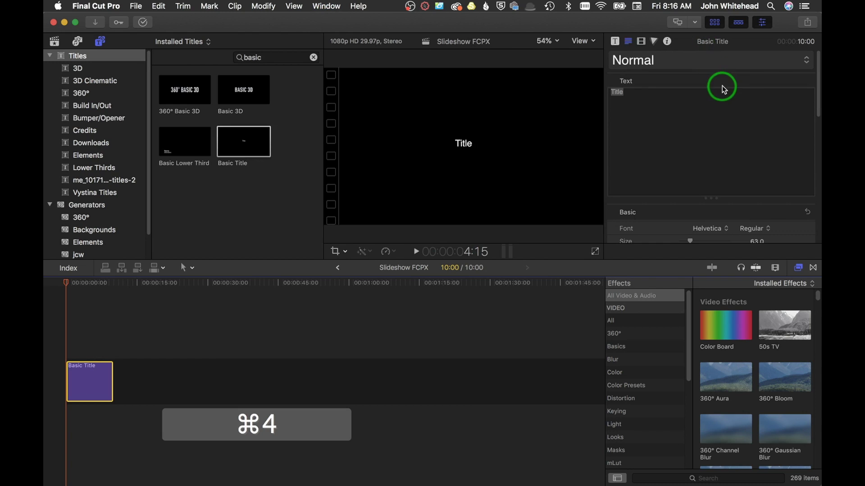
left_click(616, 45)
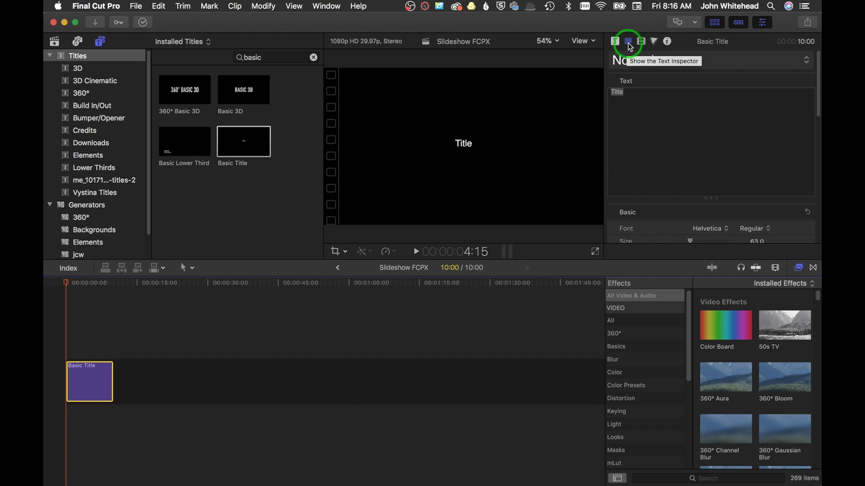
Replace the title text 'Title' with 'Slideshow FCPX', correcting the typos
left_click(676, 90)
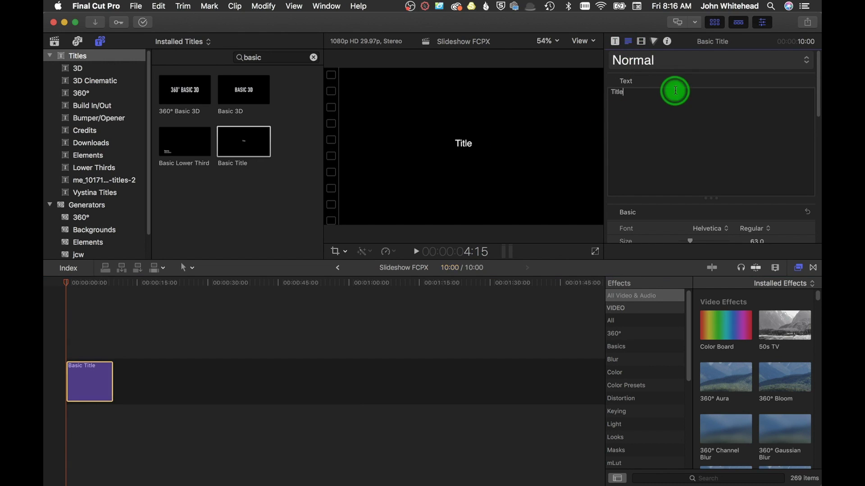
double_click(610, 93)
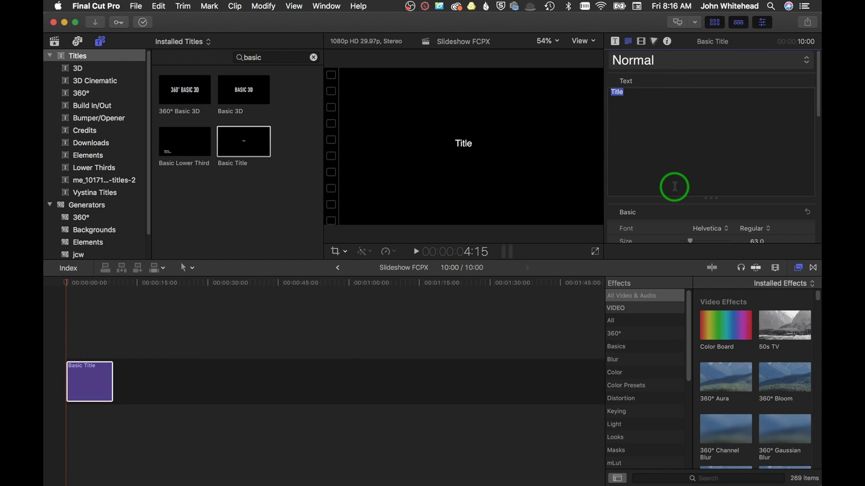
type("S")
type("lid")
type("etest")
key("BackSpace")
key("BackSpace")
key("BackSpace")
type("show")
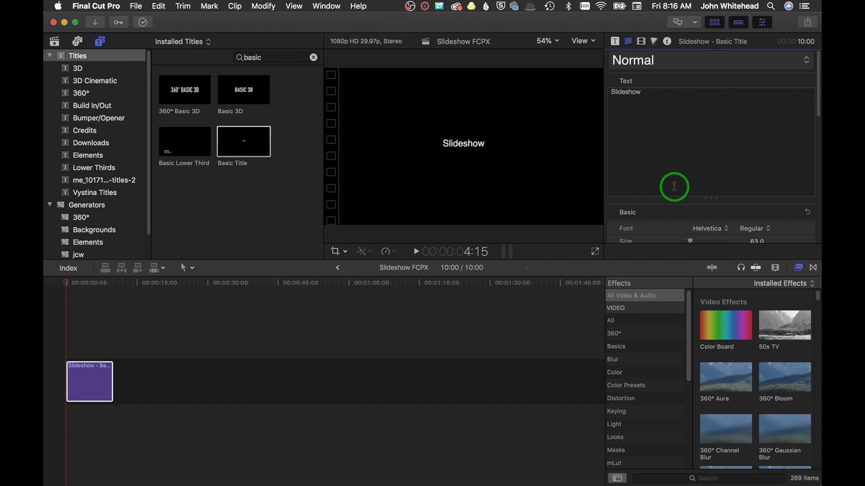
left_click(469, 143)
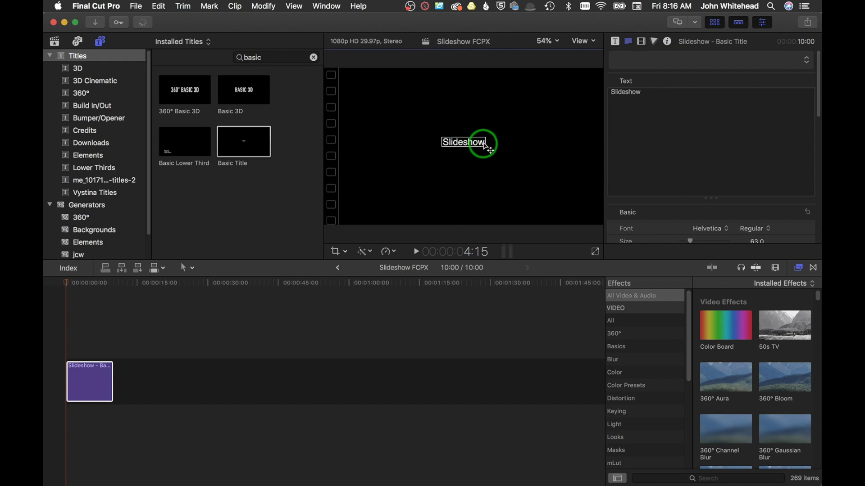
double_click(464, 143)
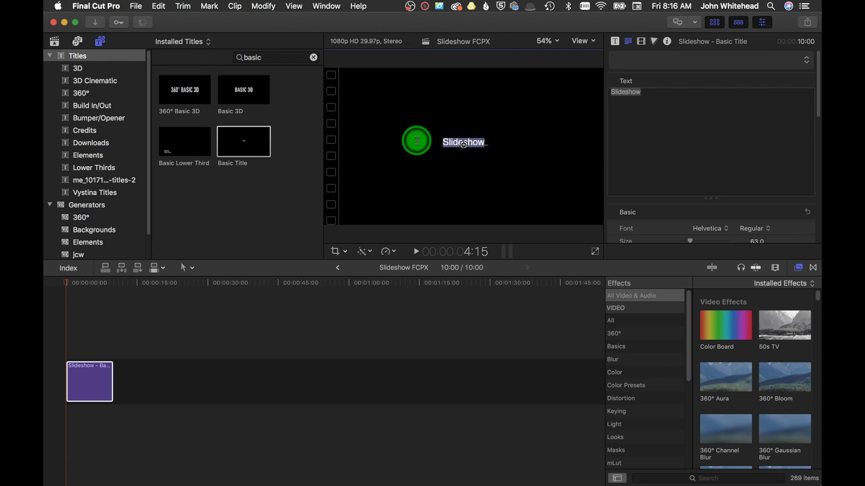
type("Slide")
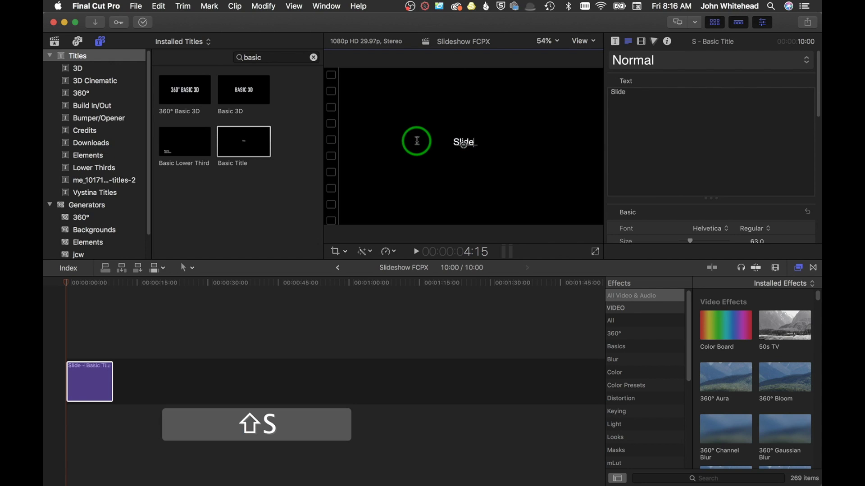
type("show FCPX")
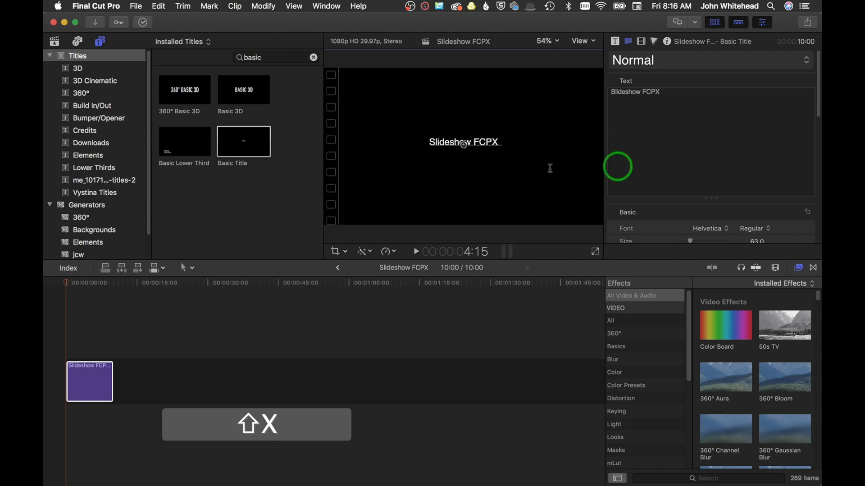
left_click_drag(672, 95, 609, 91)
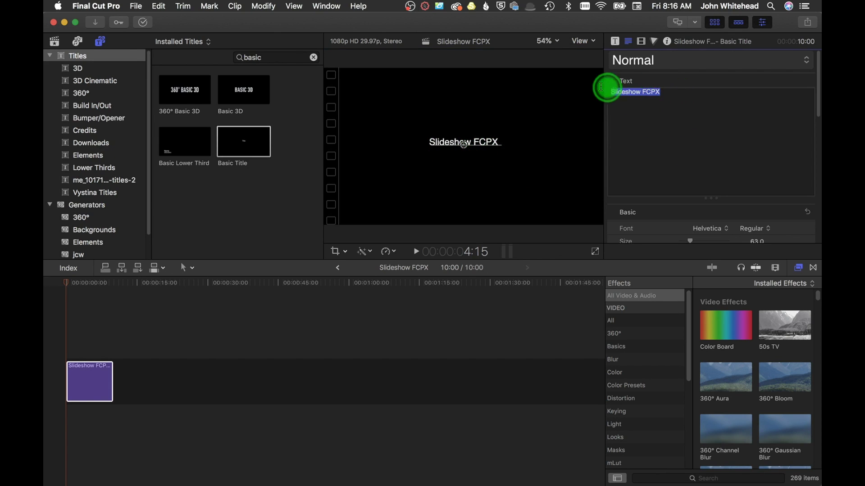
Keep Helvetica as the title font and raise the text size to 173
left_click(721, 230)
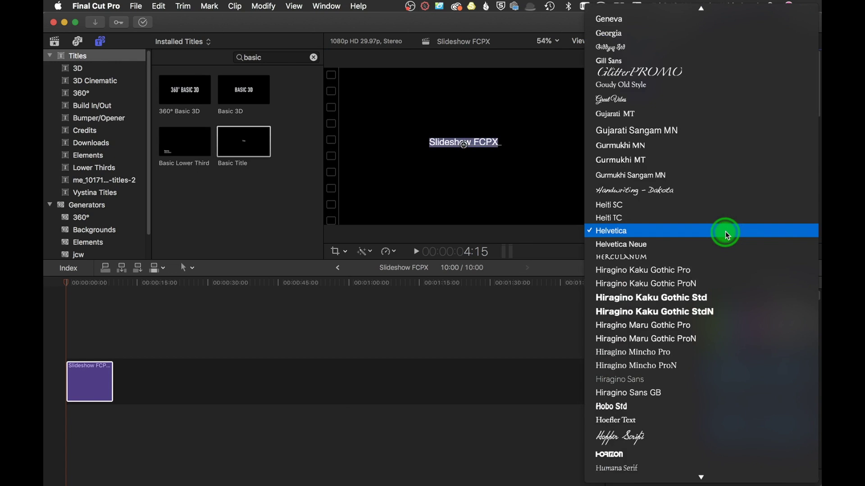
left_click(726, 231)
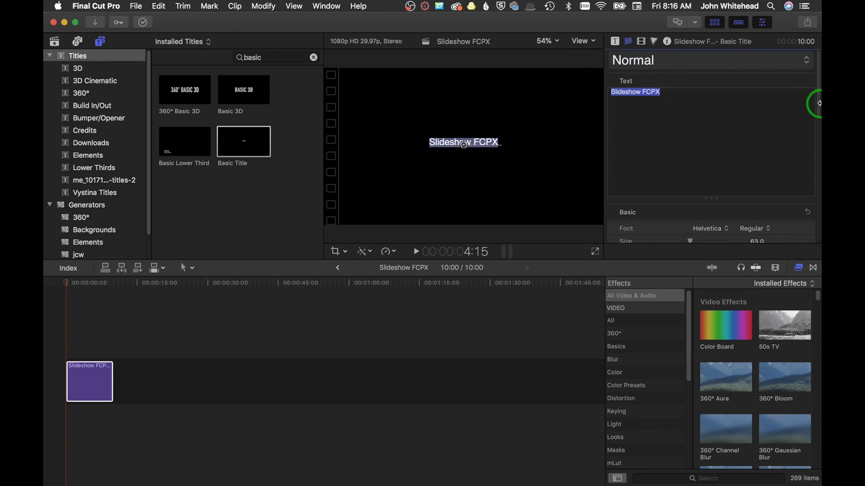
left_click_drag(819, 108, 706, 135)
scroll(714, 163, "down", 3)
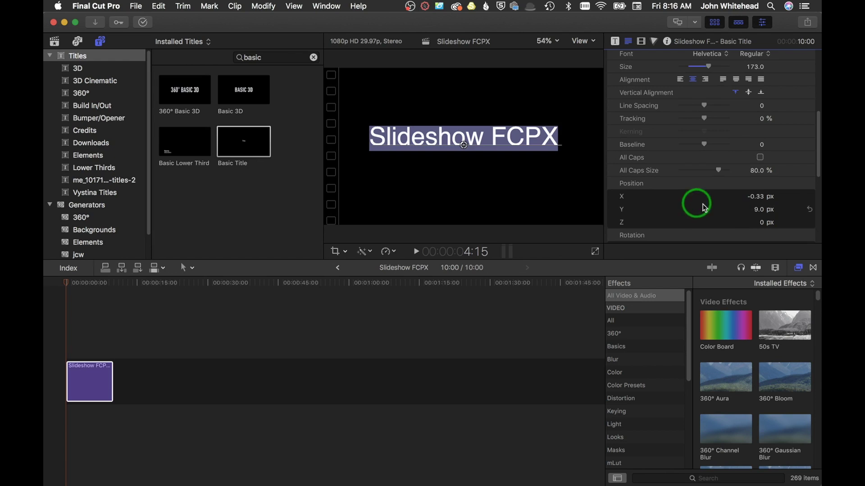
Try dragging the title up and right in the viewer, then undo to recentre it
left_click(461, 146)
left_click(464, 156)
left_click(465, 152)
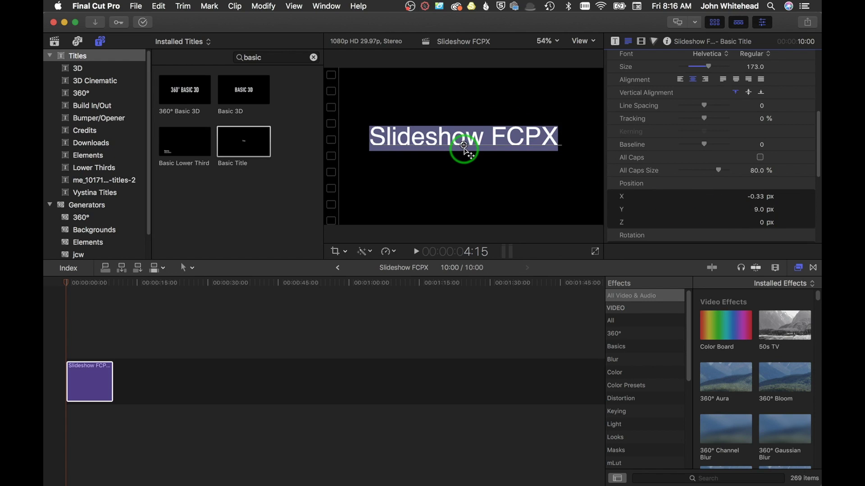
left_click_drag(463, 146, 488, 137)
left_click_drag(456, 160, 489, 135)
key("cmd+z")
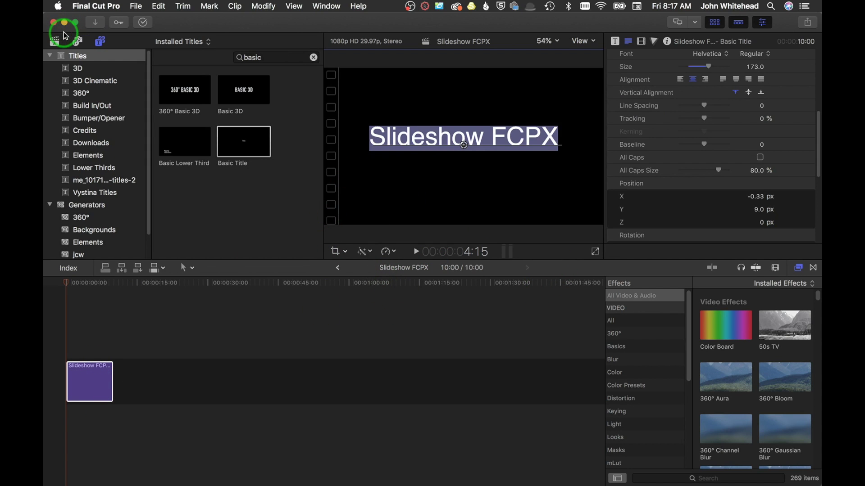
Select the Slideshow FCPX event in the Libraries sidebar and open Media Import with Cmd+I
left_click(54, 43)
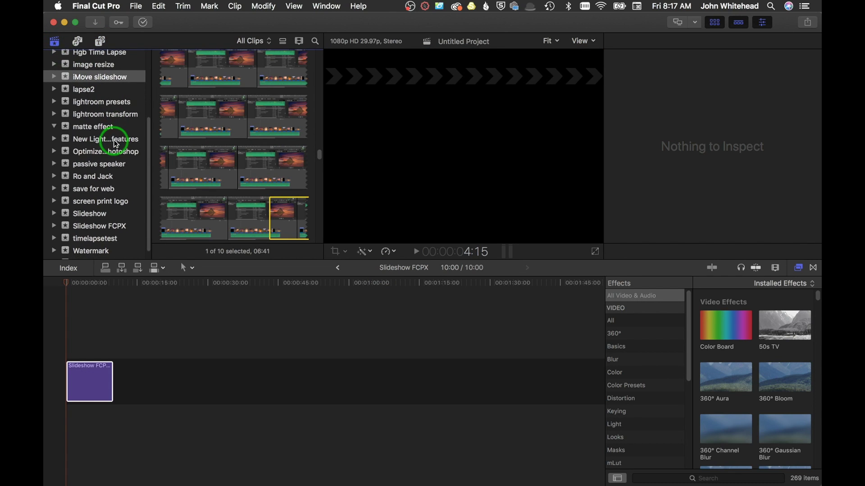
scroll(115, 145, "down", 1)
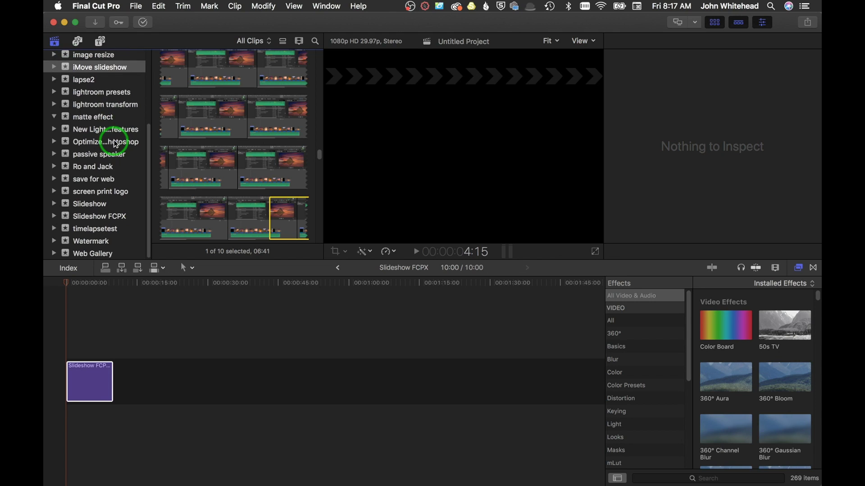
left_click(87, 217)
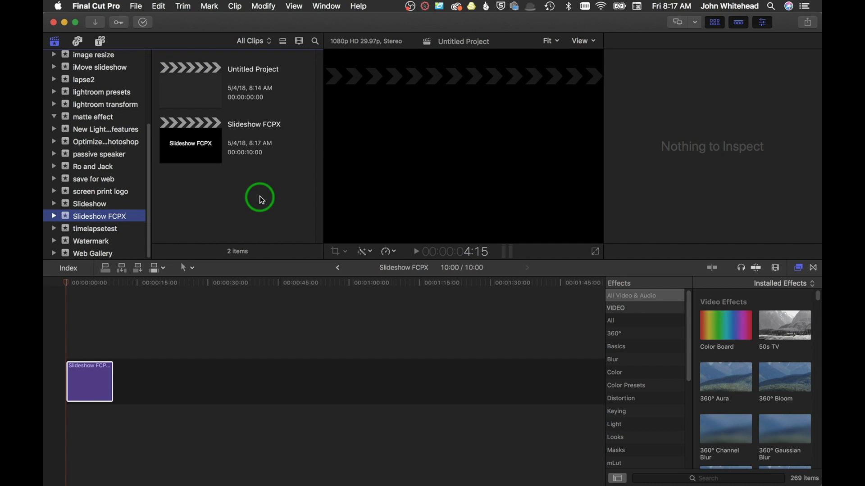
key("super")
key("super+i")
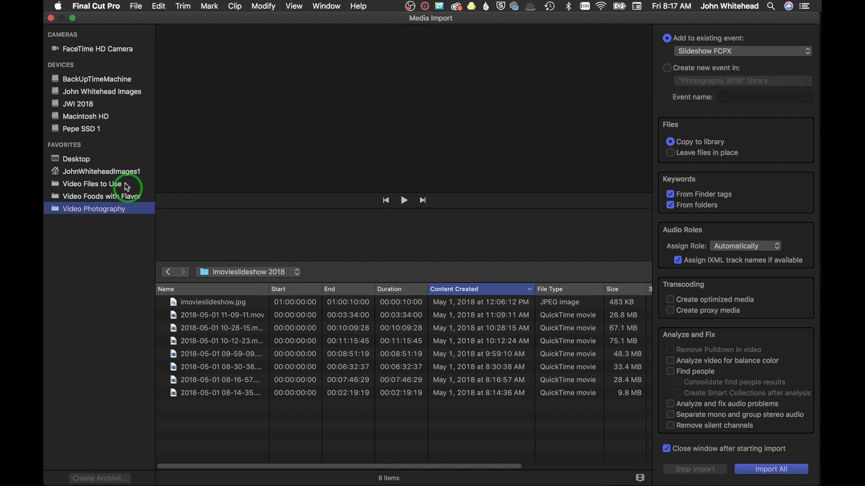
Import all ten photos from Desktop > slideshow > slideshow sized, leaving files in place
left_click(73, 159)
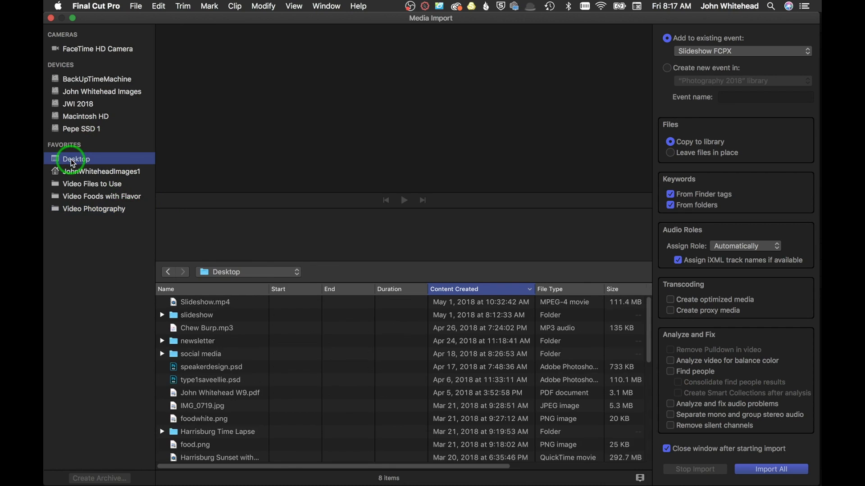
double_click(174, 315)
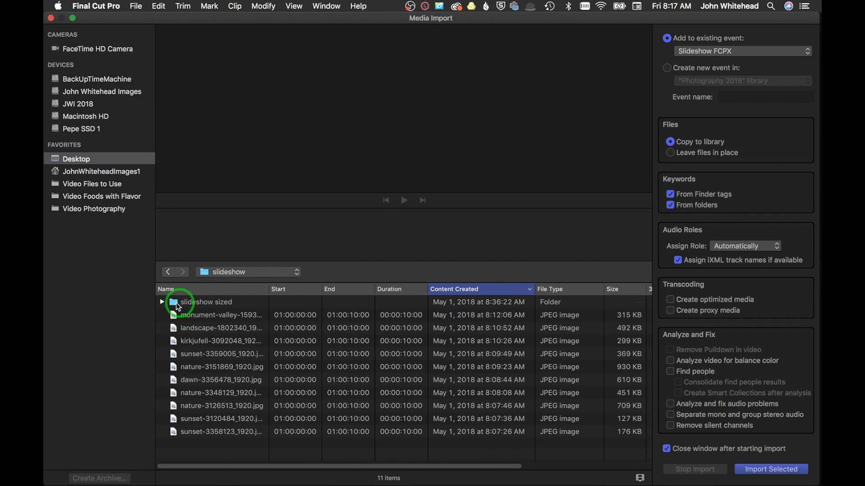
double_click(177, 308)
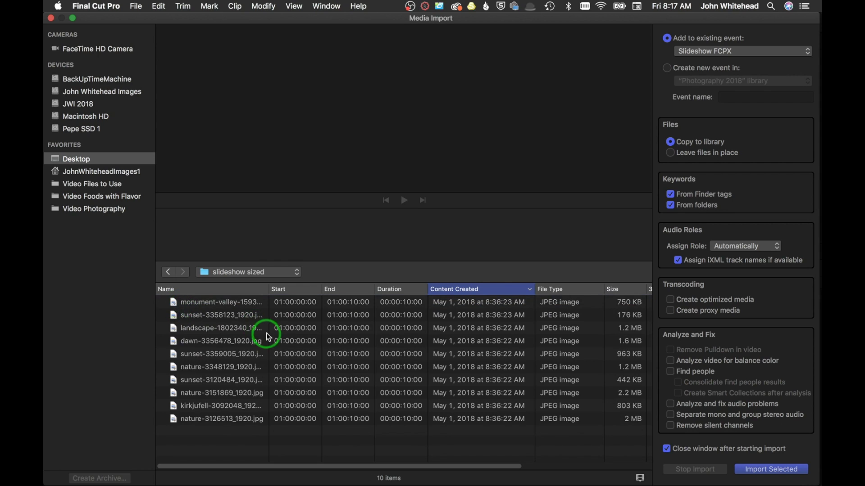
left_click(241, 306)
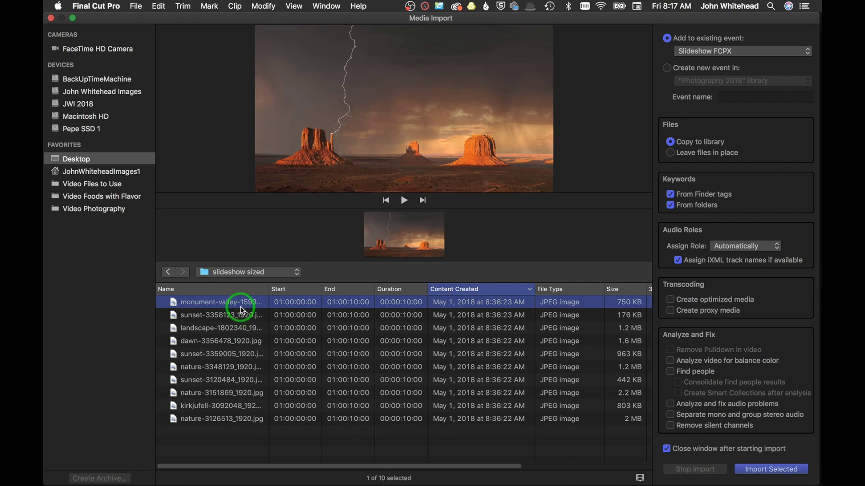
key("super+a")
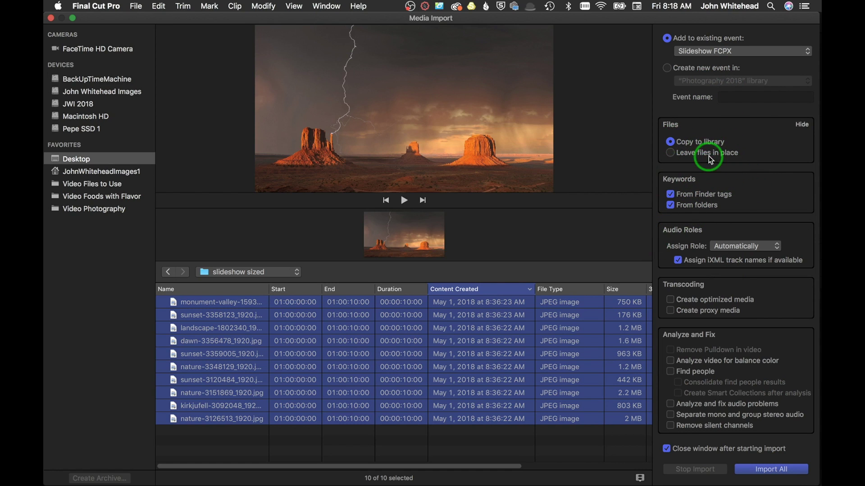
left_click(671, 153)
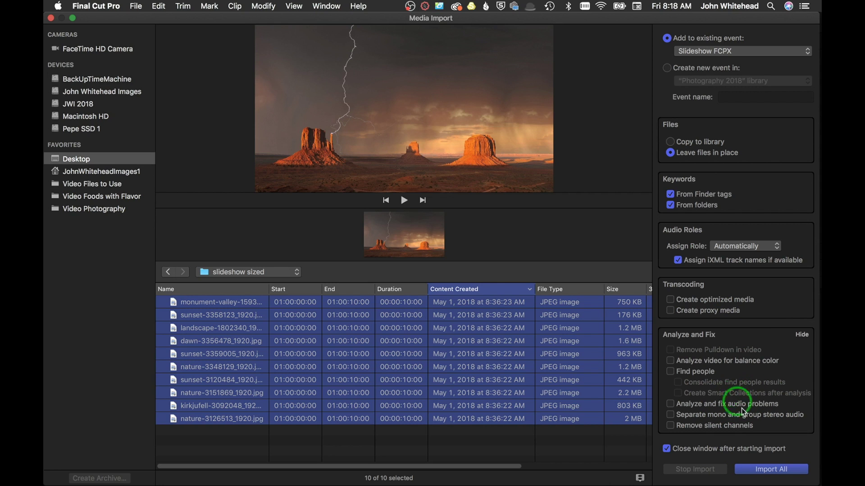
left_click(771, 469)
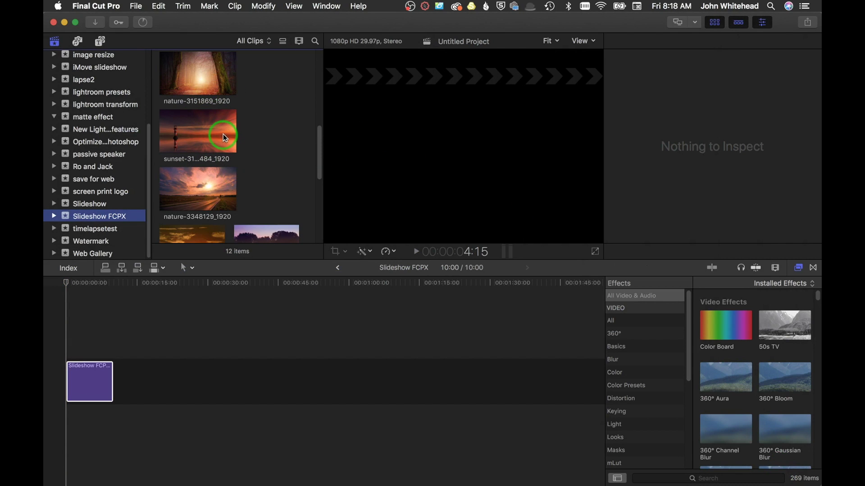
Add the haystack and kirkjufell photos after the title in the timeline
left_click_drag(318, 164, 323, 40)
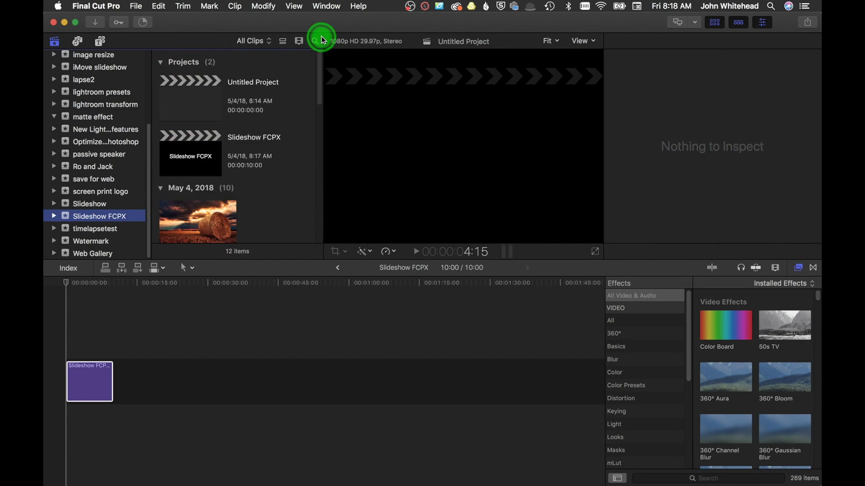
left_click(181, 221)
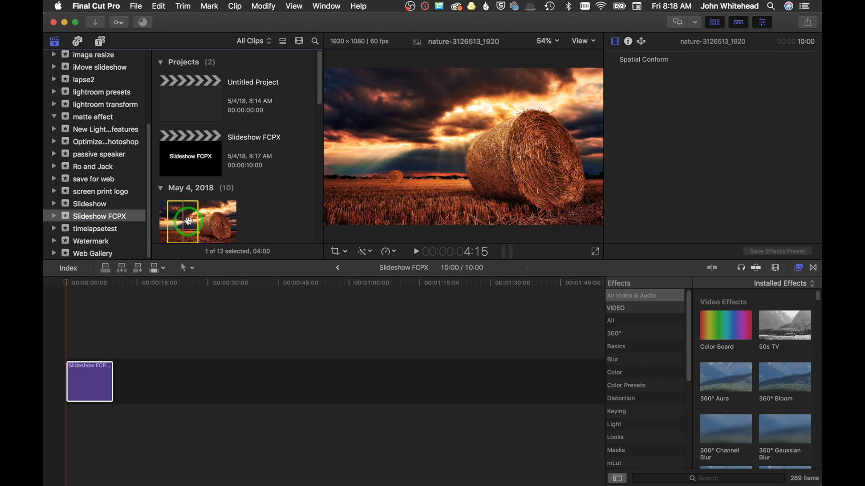
left_click_drag(182, 222, 129, 380)
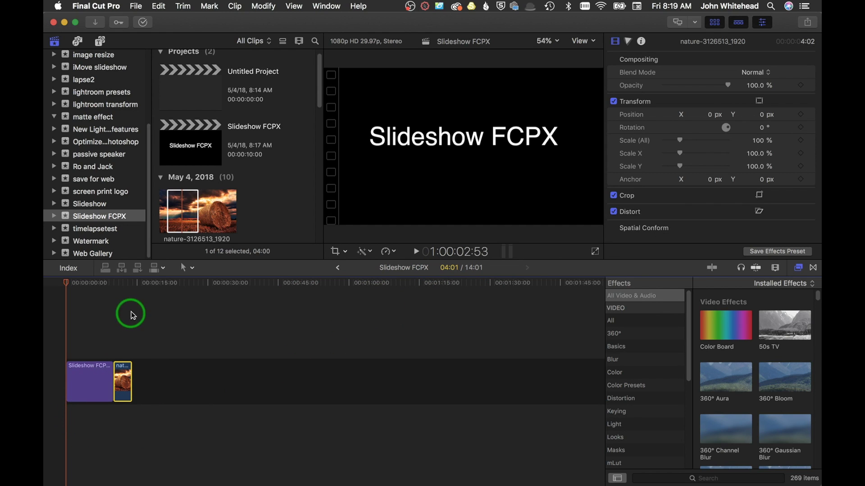
scroll(298, 172, "down", 2)
scroll(298, 172, "down", 3)
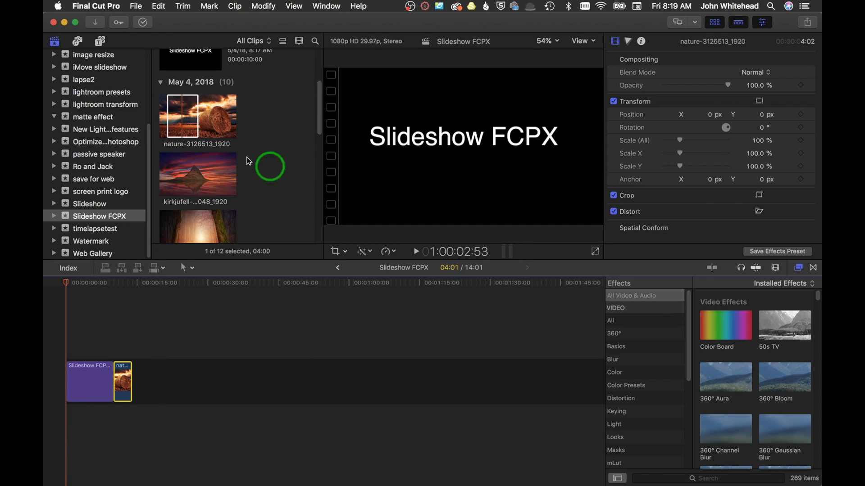
left_click_drag(189, 169, 148, 388)
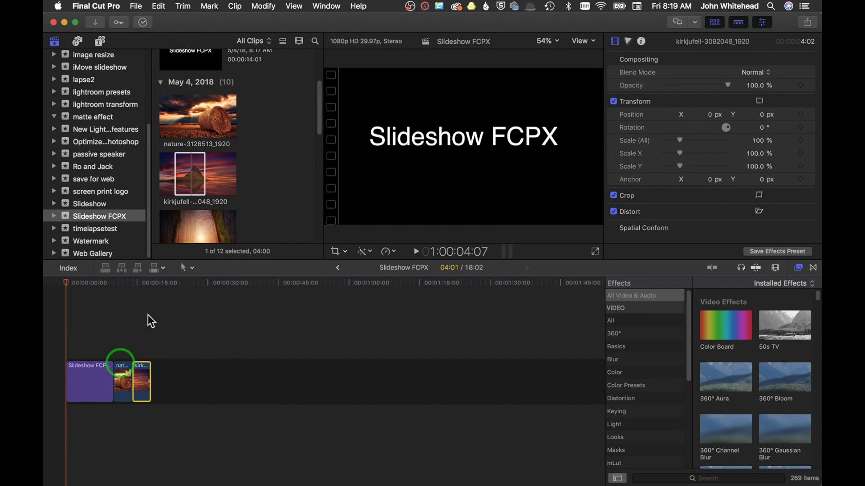
Add the nature-3151869_1920 forest photo, then drag in the remaining seven photos together
scroll(255, 186, "down", 3)
left_click(216, 187)
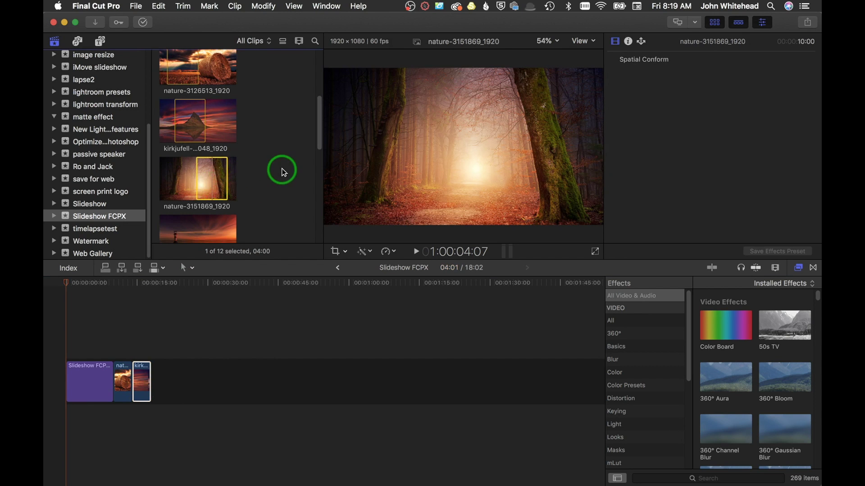
left_click_drag(203, 187, 171, 380)
scroll(267, 164, "down", 4)
left_click_drag(269, 150, 187, 198)
left_click_drag(198, 190, 180, 376)
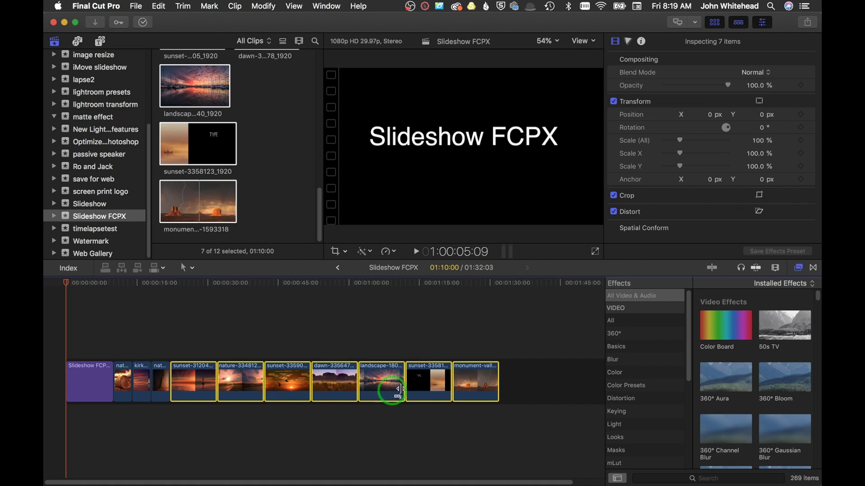
Undo adding the last seven photos and clear the browser selection
key("super+z")
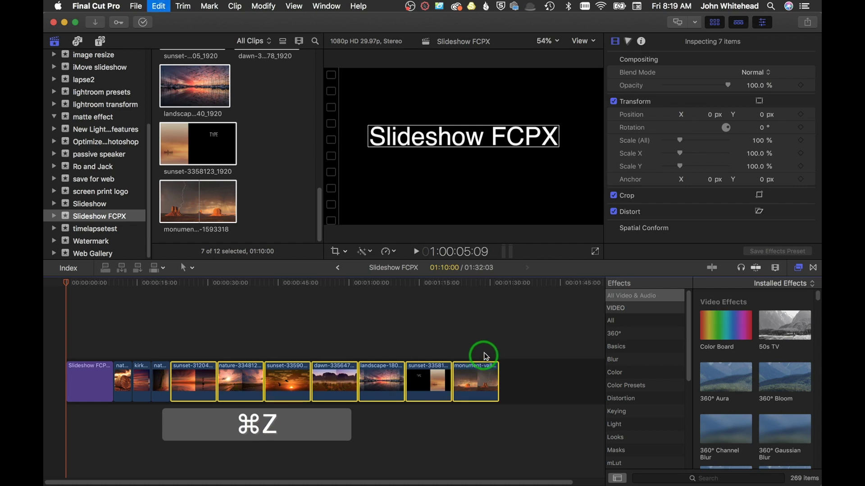
left_click(274, 198)
scroll(284, 161, "up", 3)
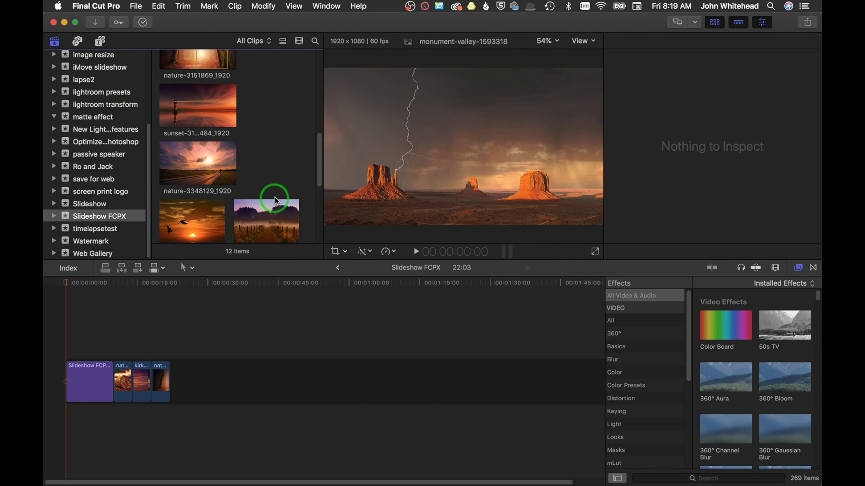
scroll(274, 197, "up", 1)
Append the birds sunset, dawn, marina, sunset-3358123 and Monument Valley photos to the timeline
left_click(185, 225)
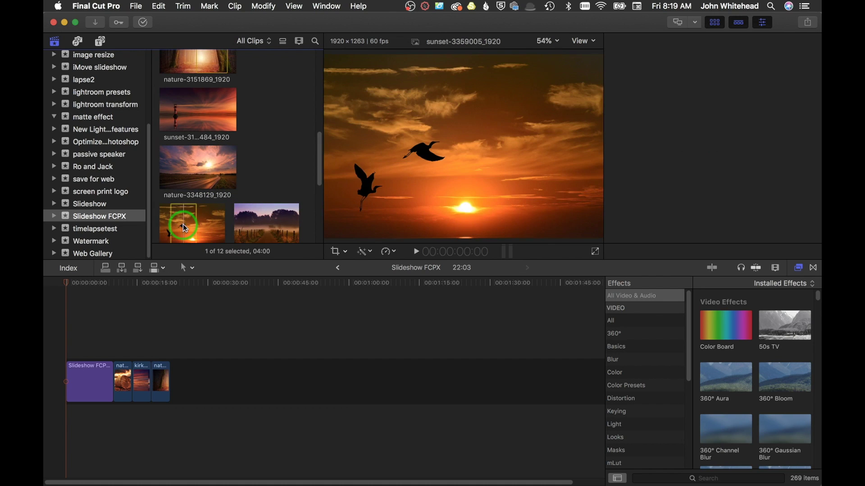
left_click(271, 223, "super")
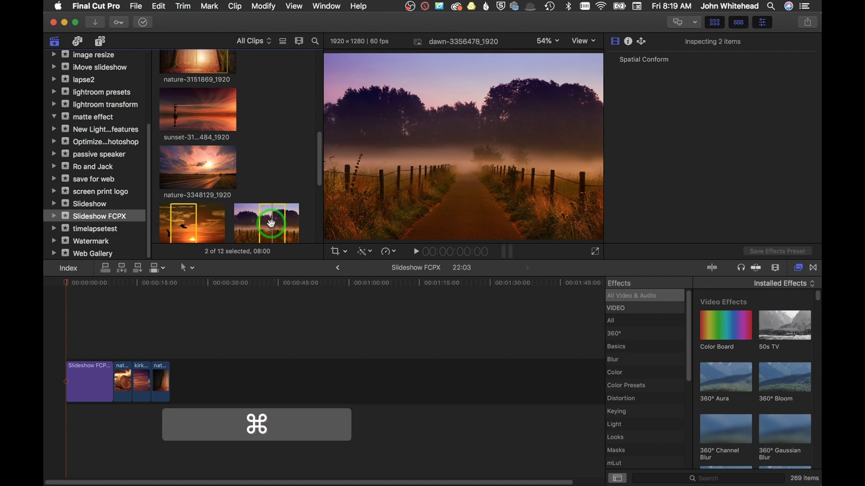
scroll(286, 201, "down", 5)
left_click(206, 207, "super")
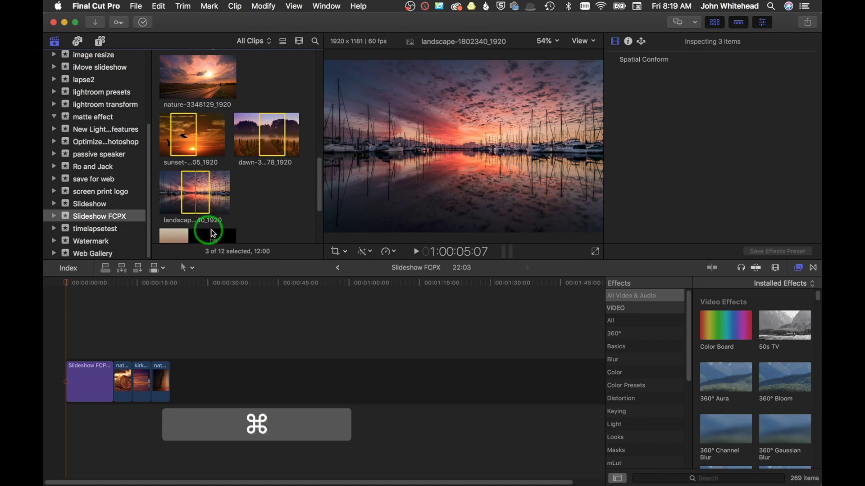
scroll(218, 230, "down", 3)
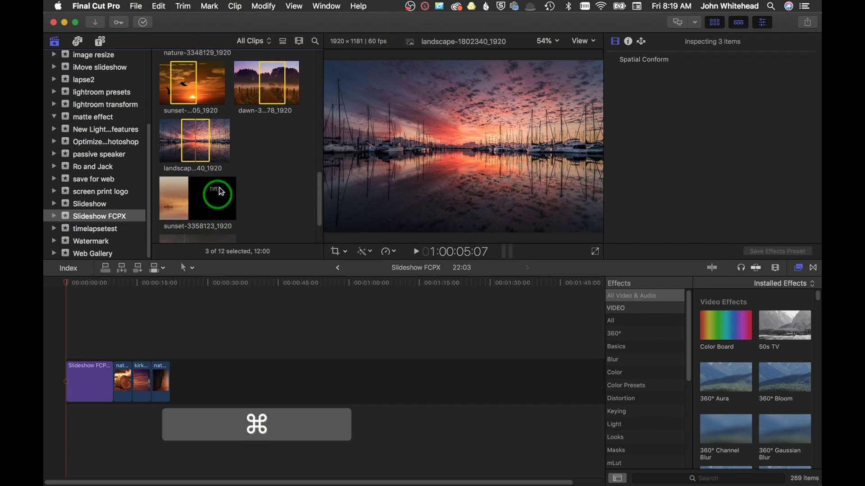
left_click(217, 232, "super")
scroll(217, 230, "down", 3)
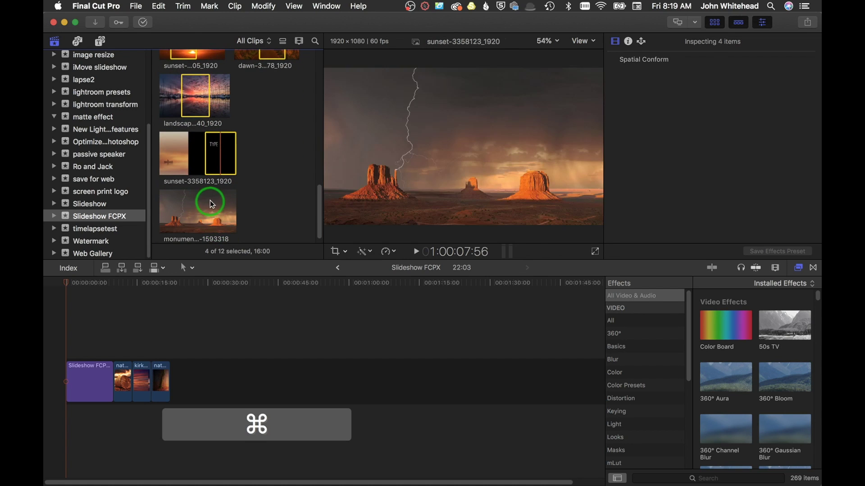
left_click(221, 208, "super")
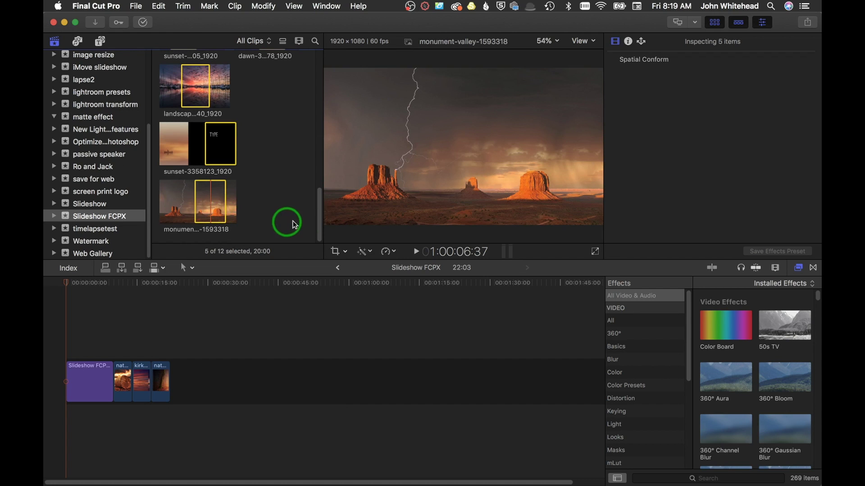
left_click_drag(226, 200, 175, 387)
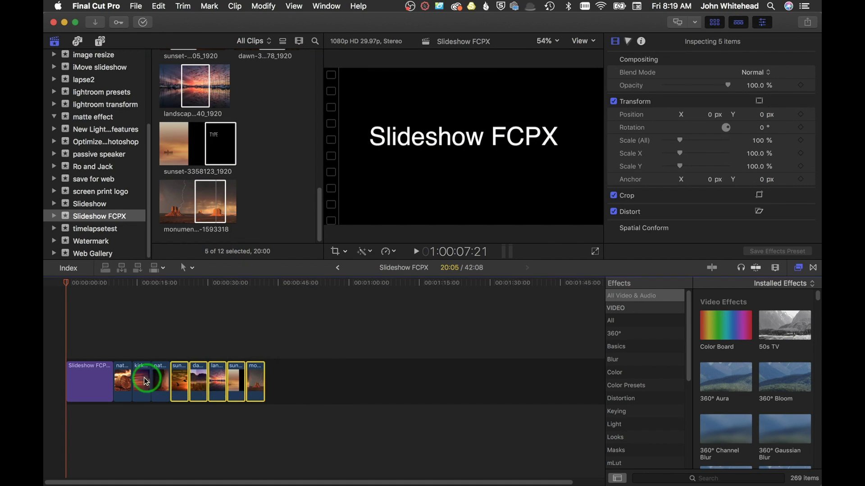
Clear the photo selections in both the browser and the timeline
left_click_drag(265, 202, 174, 77)
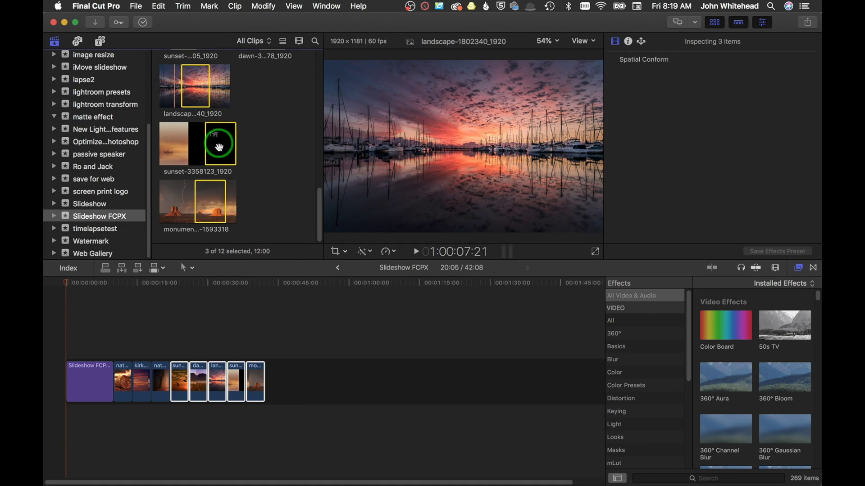
left_click(286, 189)
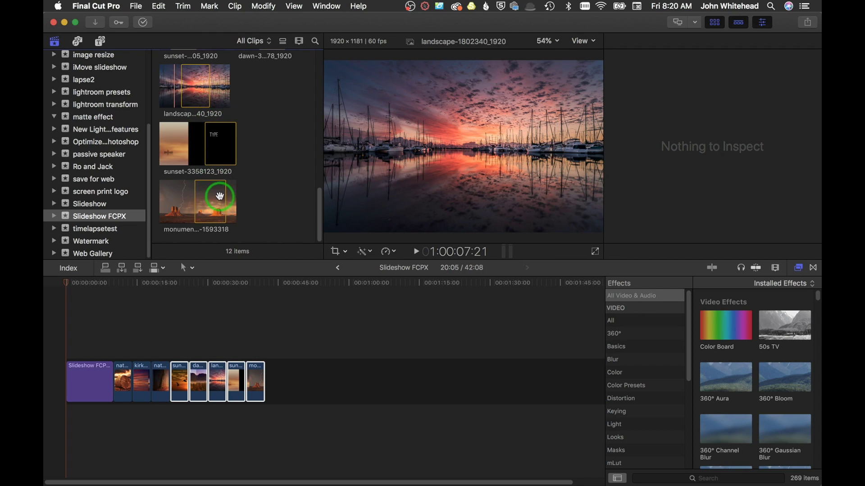
left_click(338, 325)
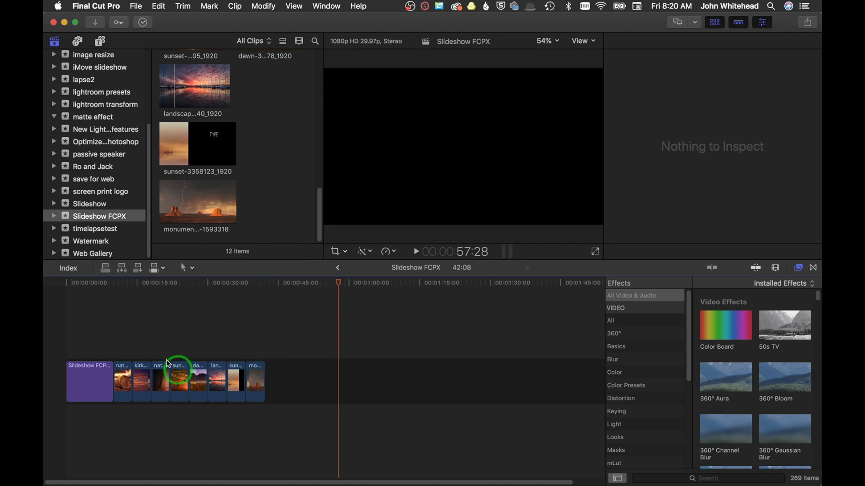
Play the slideshow from the opening title with the Inspector shown
left_click_drag(87, 333, 92, 332)
key("super+4")
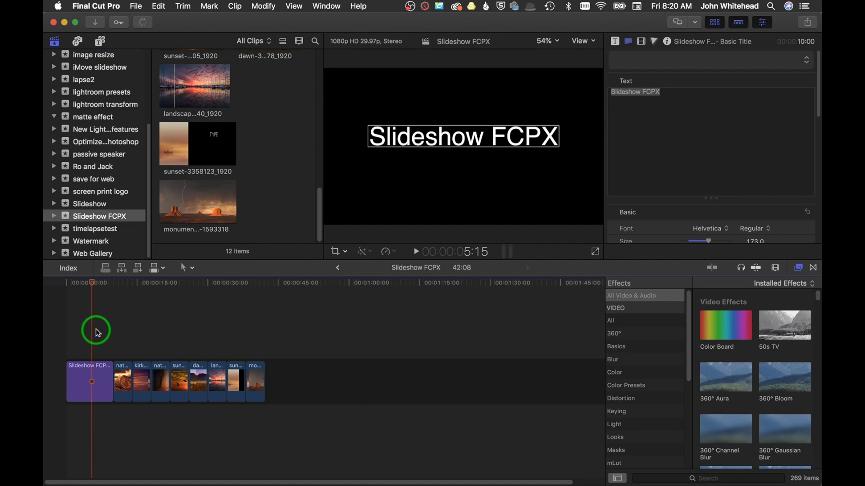
key("space")
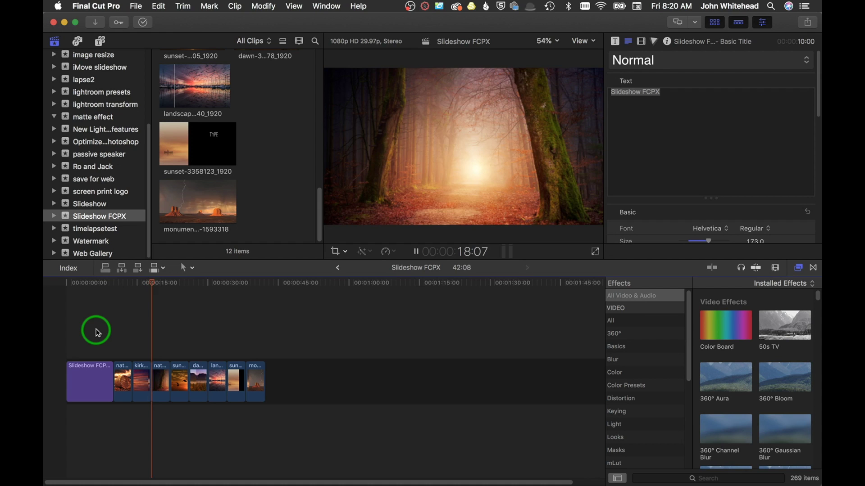
Stop playback and show the Video inspector for the sunset-with-birds photo clip
key("space")
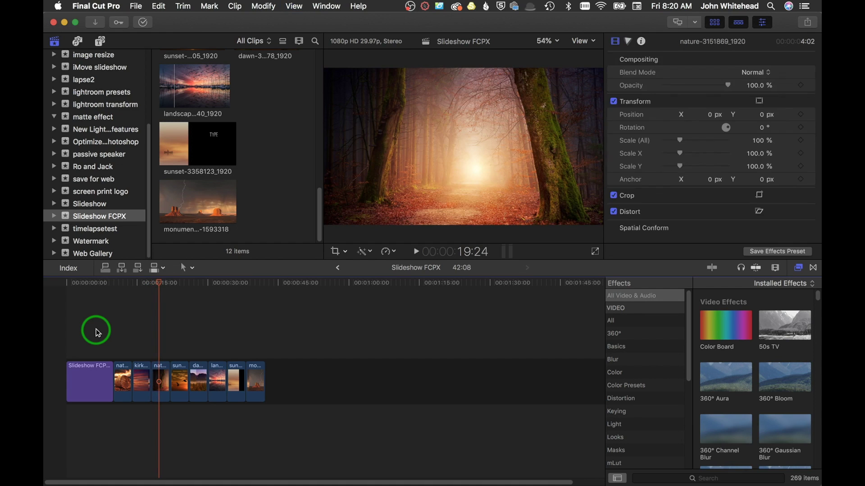
left_click(184, 342)
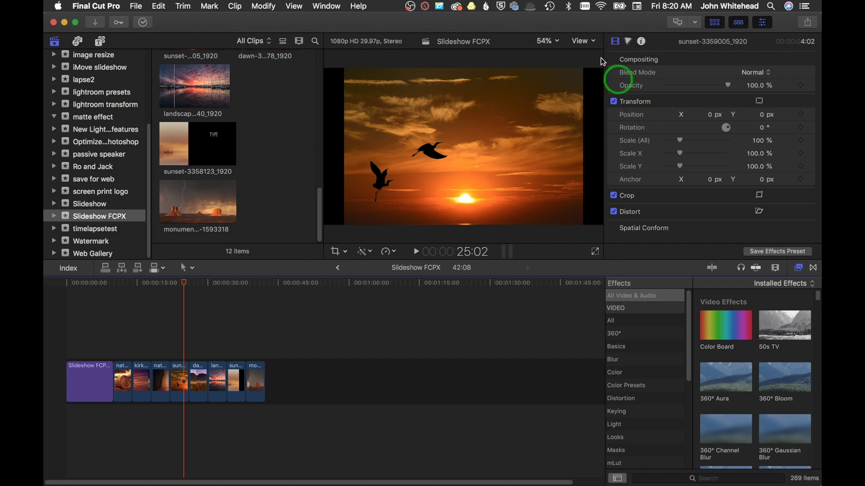
left_click(178, 382)
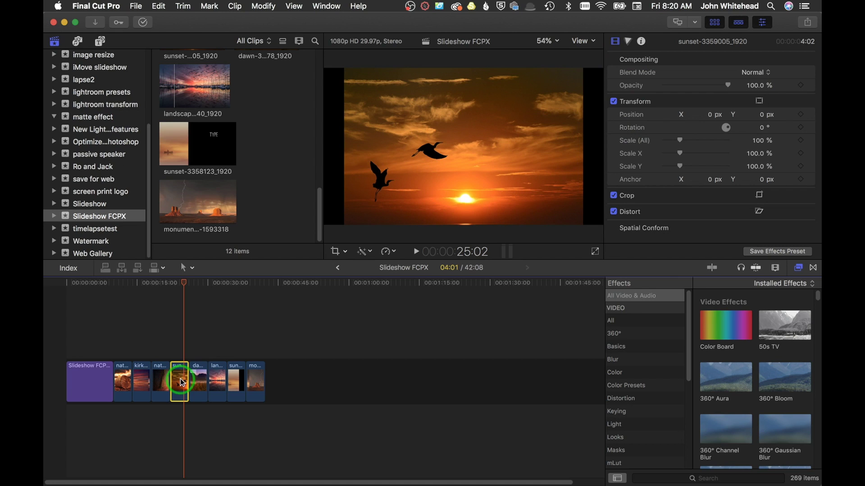
left_click(618, 44)
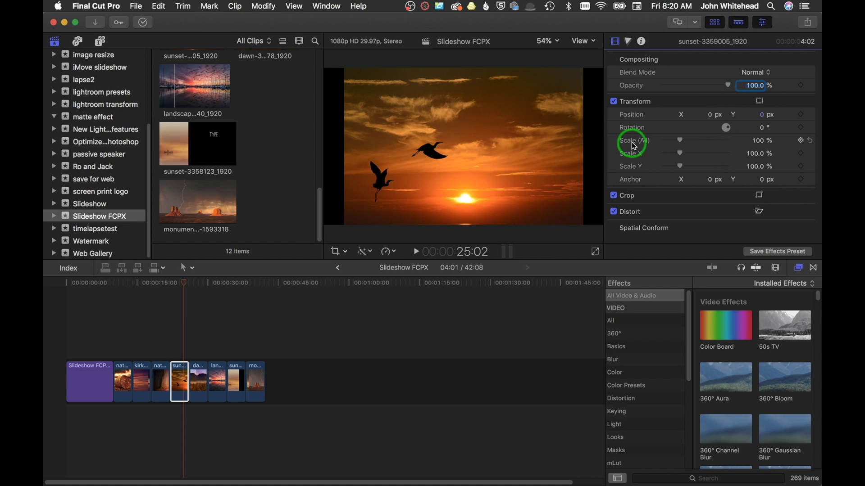
Scale the sunset-with-birds photo to 121%, undoing an accidental position shift
left_click_drag(688, 143, 684, 143)
left_click(462, 172)
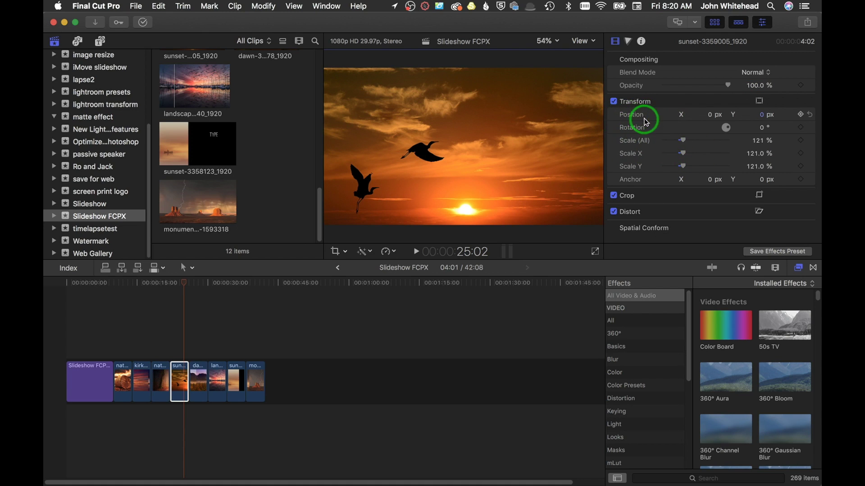
left_click_drag(712, 118, 711, 119)
key("super+z")
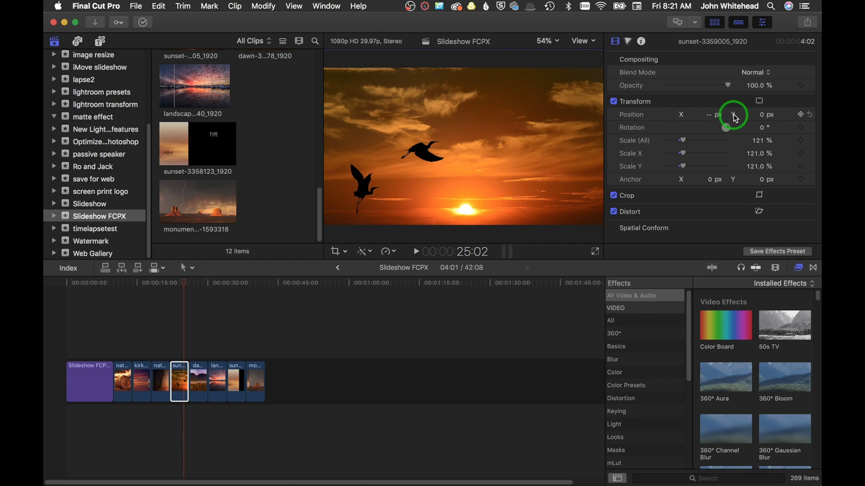
Shift the foggy dawn path photo left to a Position X of -166.1 px
left_click(202, 380)
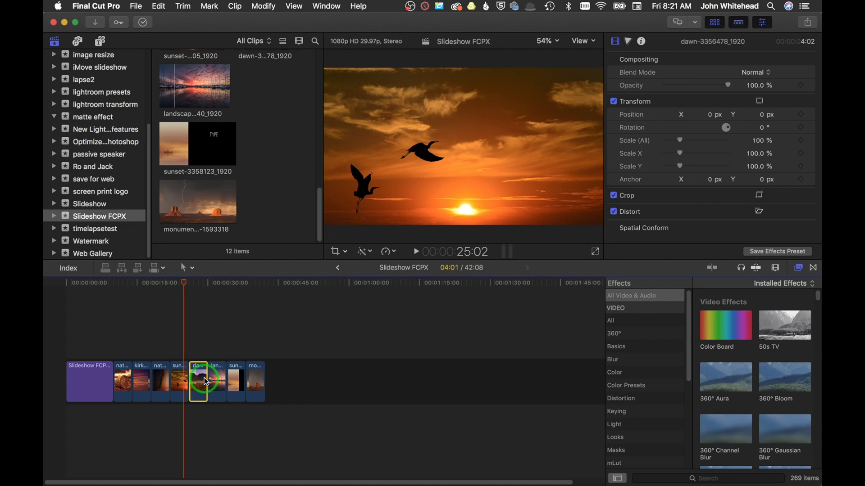
left_click(196, 350)
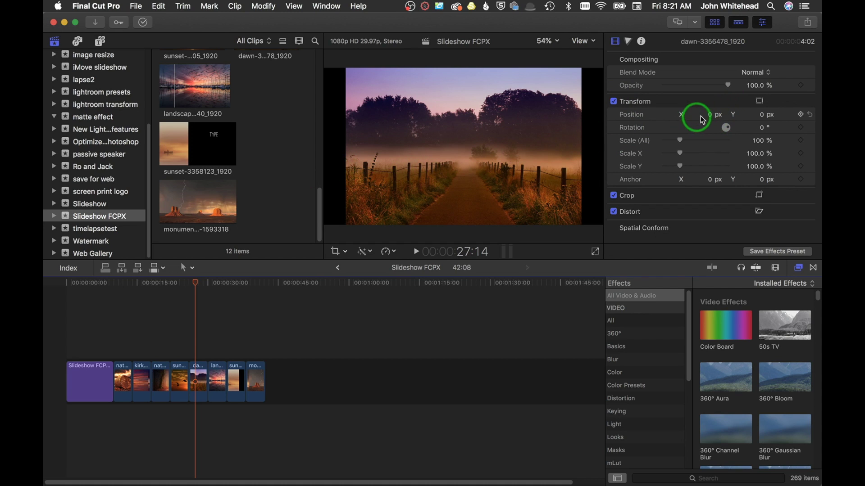
left_click_drag(713, 118, 710, 114)
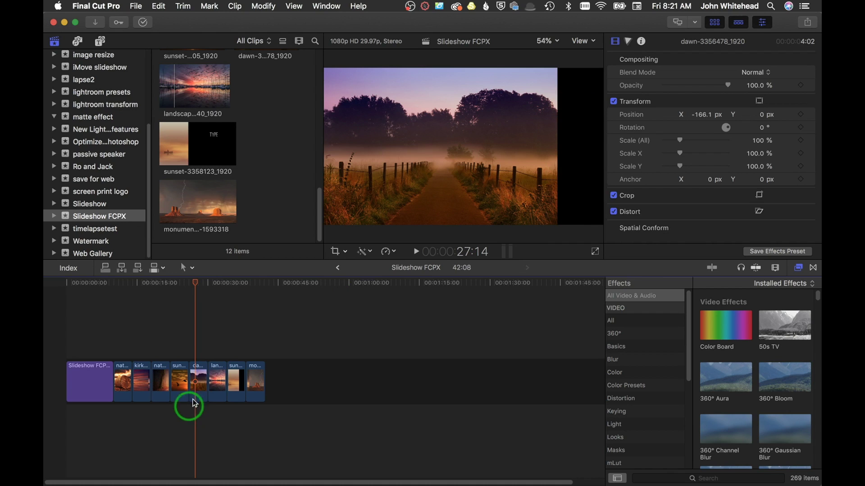
left_click(221, 338)
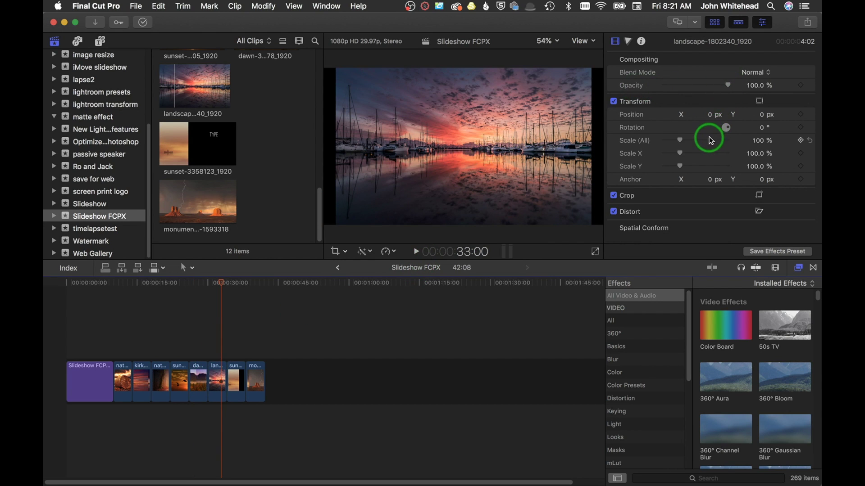
Scale the sunset marina photo to 111%, then check the later sunset and Monument Valley clips
left_click_drag(680, 143, 682, 145)
left_click(241, 388)
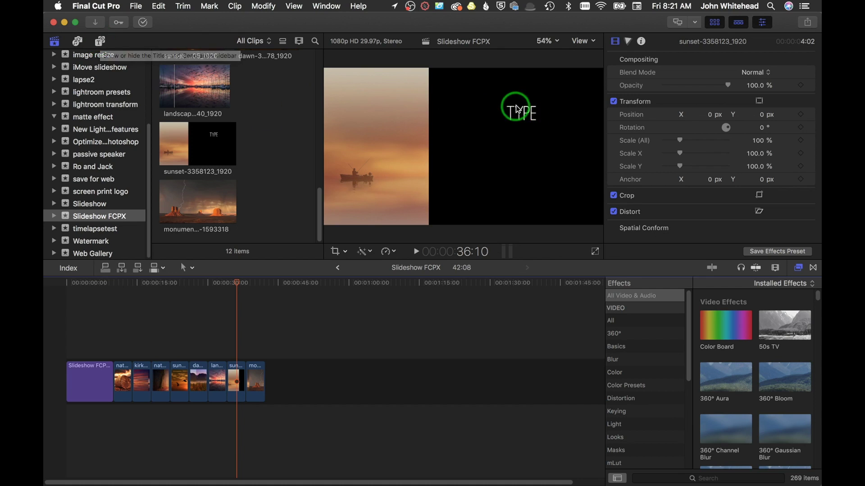
left_click(251, 386)
left_click(259, 345)
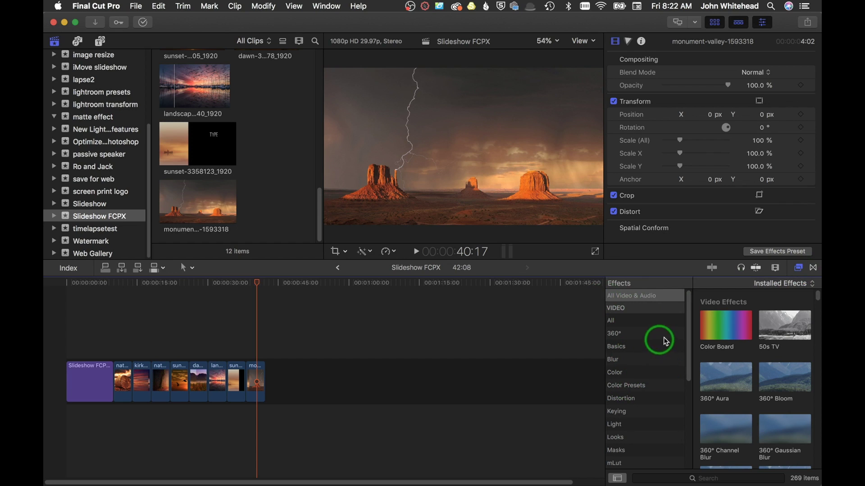
Bring up the Transitions list in the effects browser
key("cmd+5")
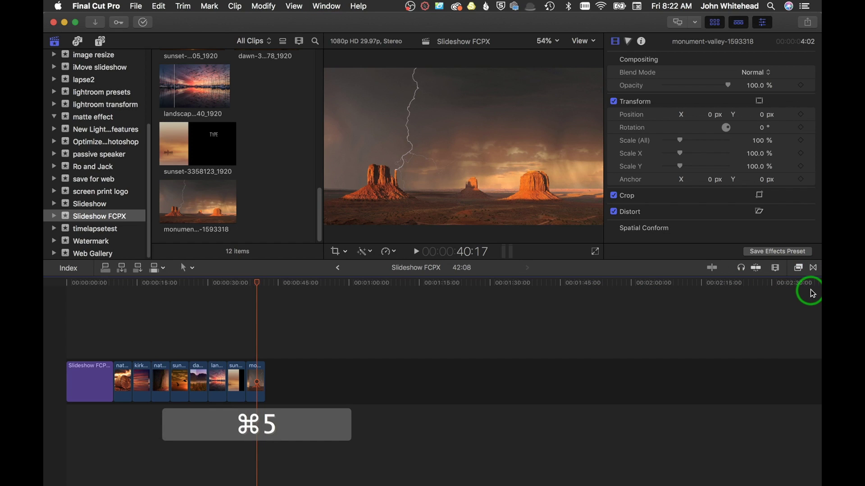
key("super+5")
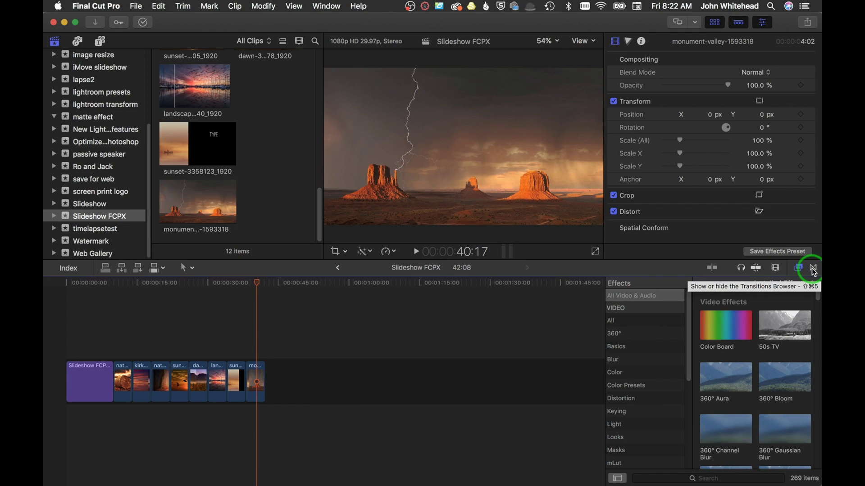
left_click(813, 269)
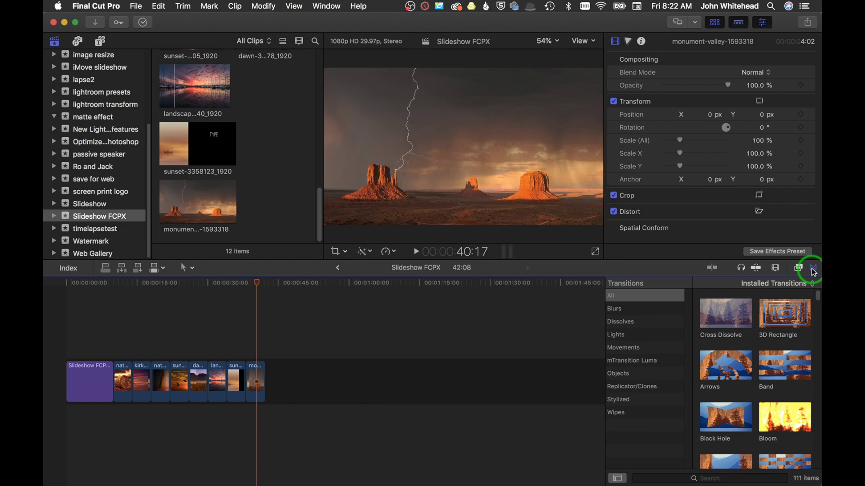
scroll(742, 416, "down", 10)
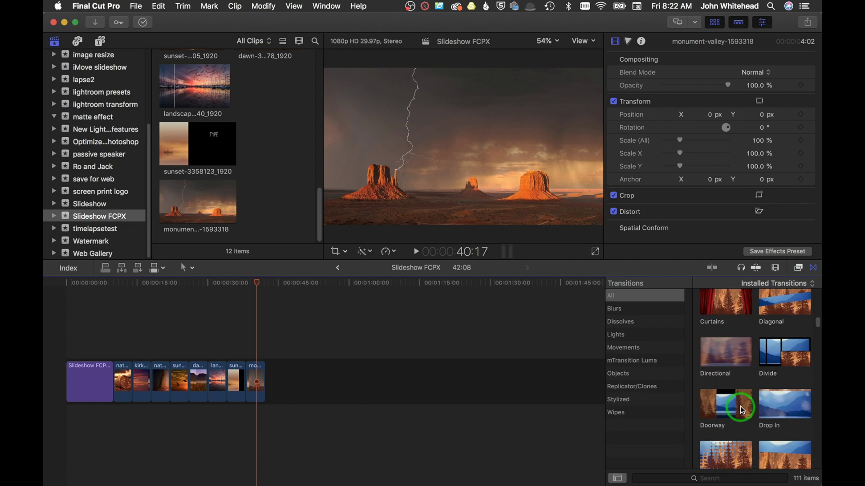
scroll(740, 408, "down", 3)
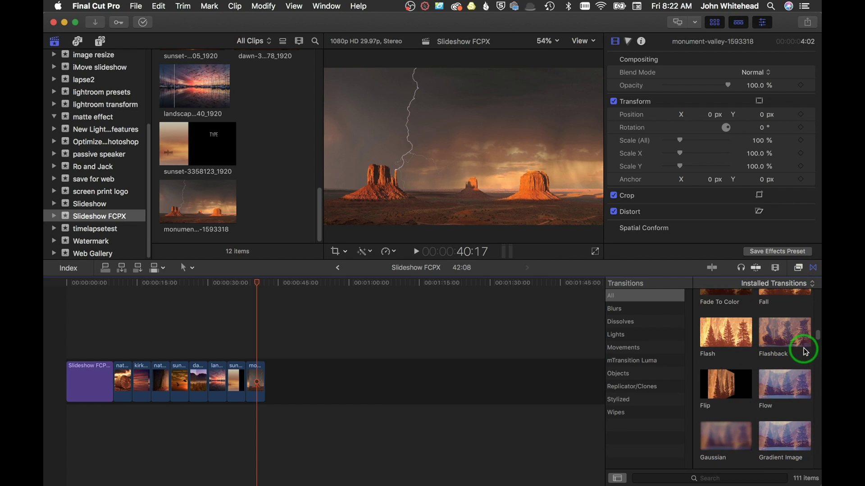
scroll(764, 391, "up", 5)
scroll(764, 392, "up", 5)
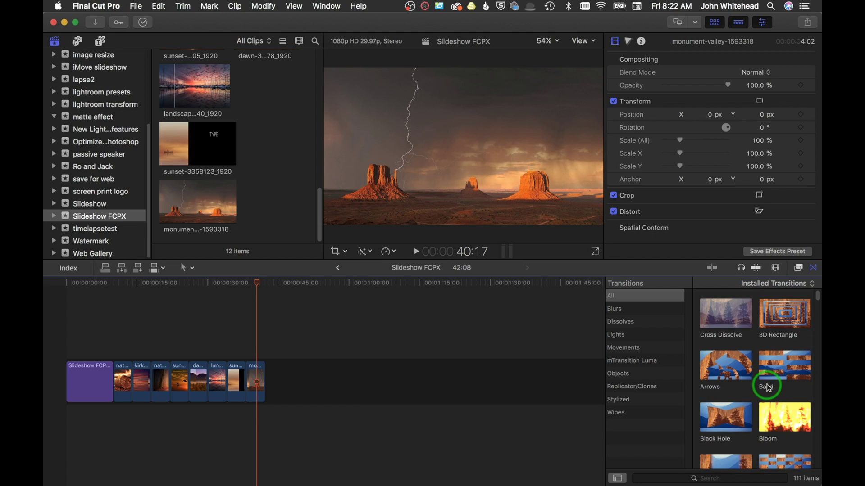
Add Cross Dissolve transitions between photos one and two, two and three, and four and five
left_click_drag(725, 307, 116, 373)
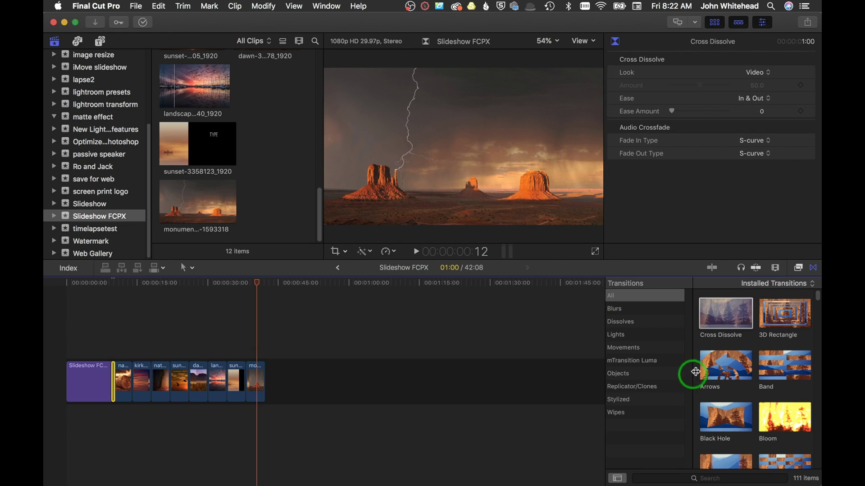
left_click_drag(722, 313, 132, 387)
left_click_drag(747, 348, 153, 377)
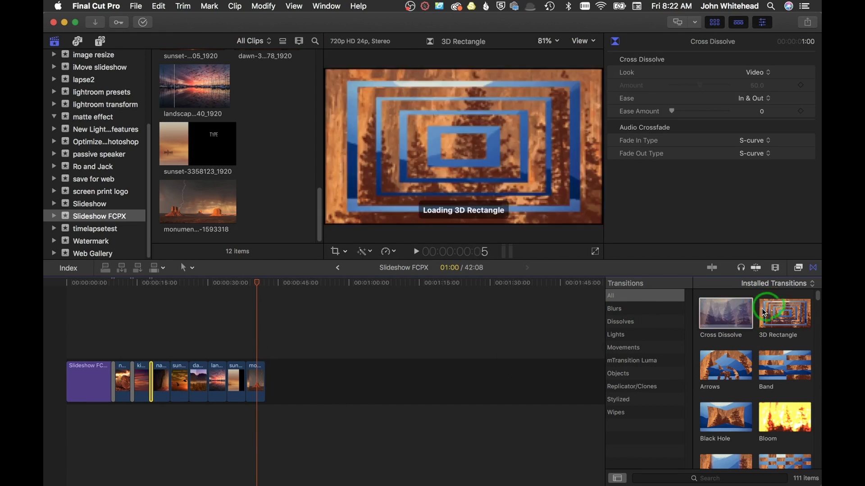
left_click_drag(724, 315, 172, 386)
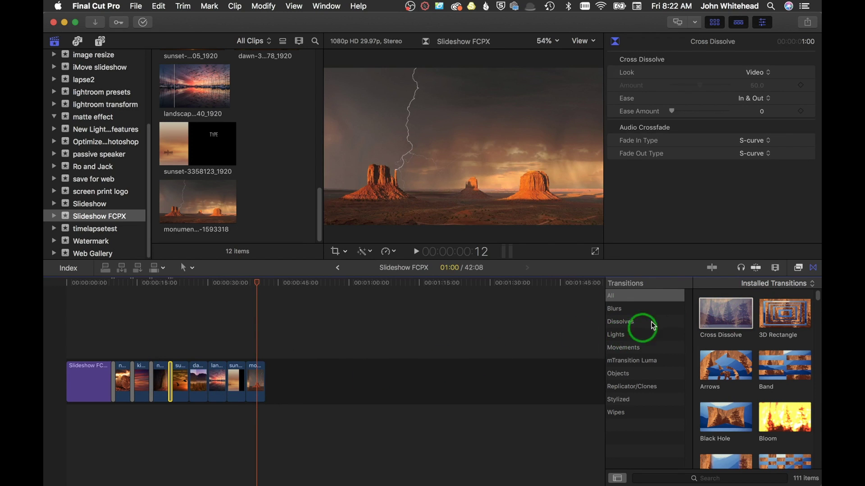
left_click_drag(717, 315, 201, 388)
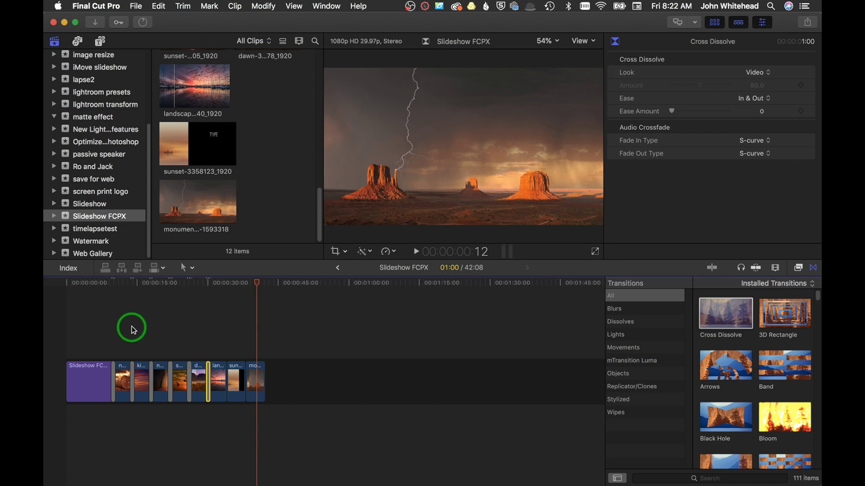
left_click(194, 331)
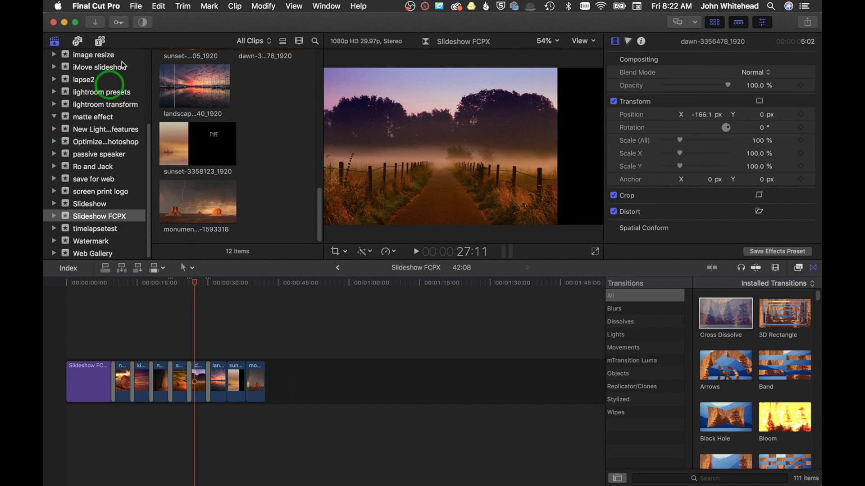
left_click(219, 72)
left_click(166, 345)
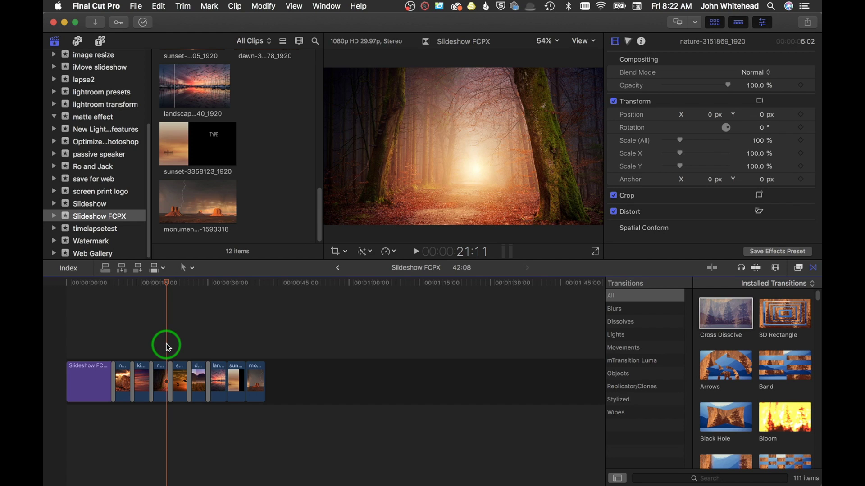
key("space")
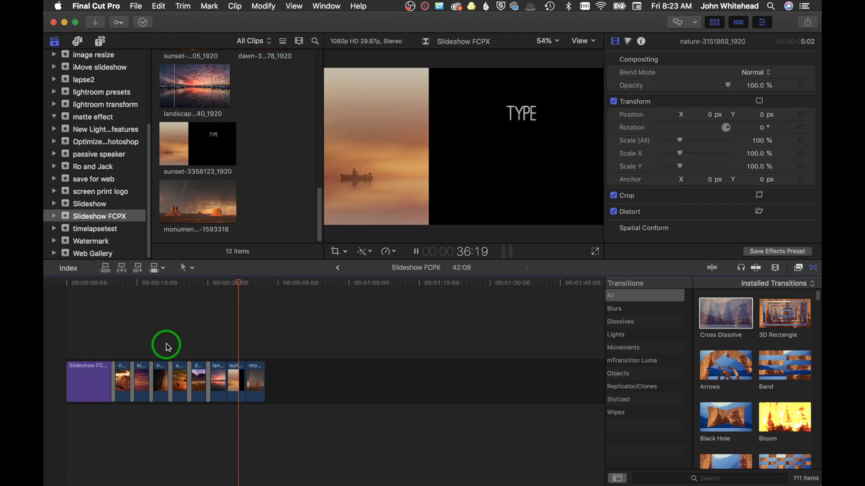
key("space")
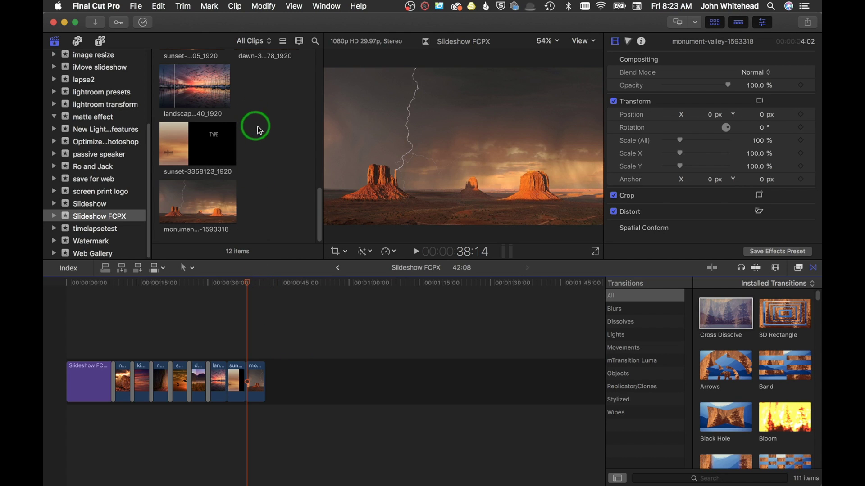
Add a Basic Title at the end of the timeline after the Monument Valley photo
left_click(99, 41)
left_click_drag(245, 138, 276, 386)
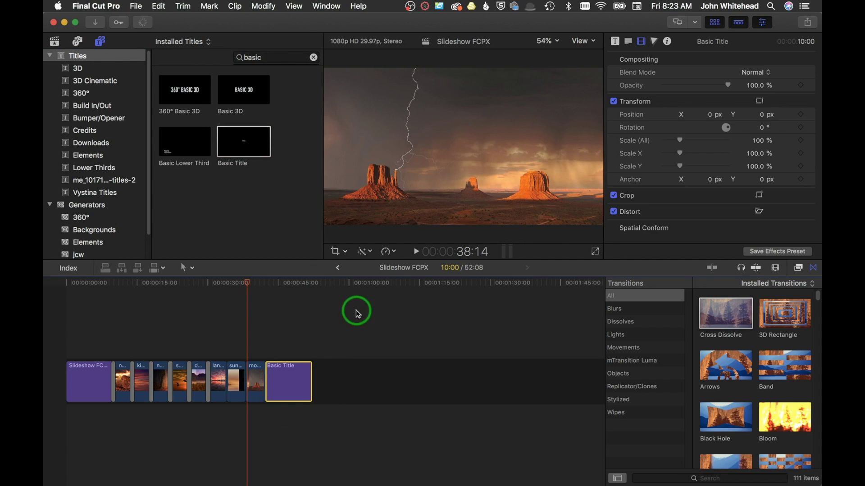
left_click(301, 331)
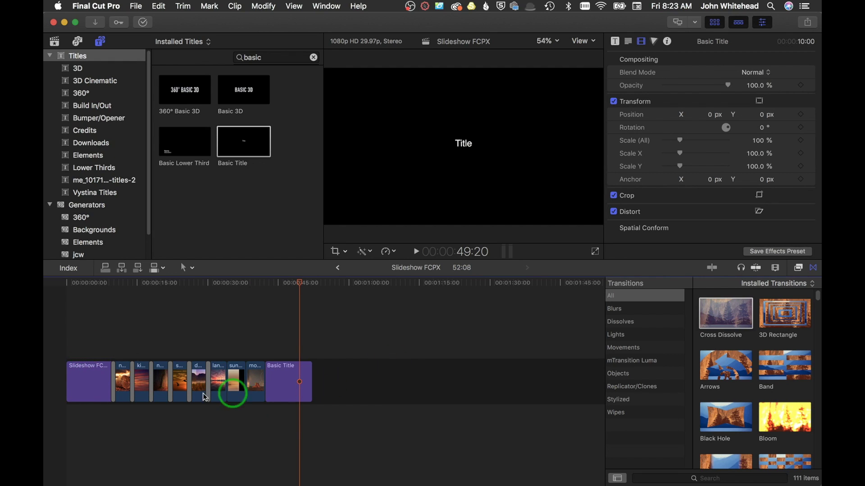
Trim the Basic Title clip's end so it lasts 5:29
left_click(305, 382)
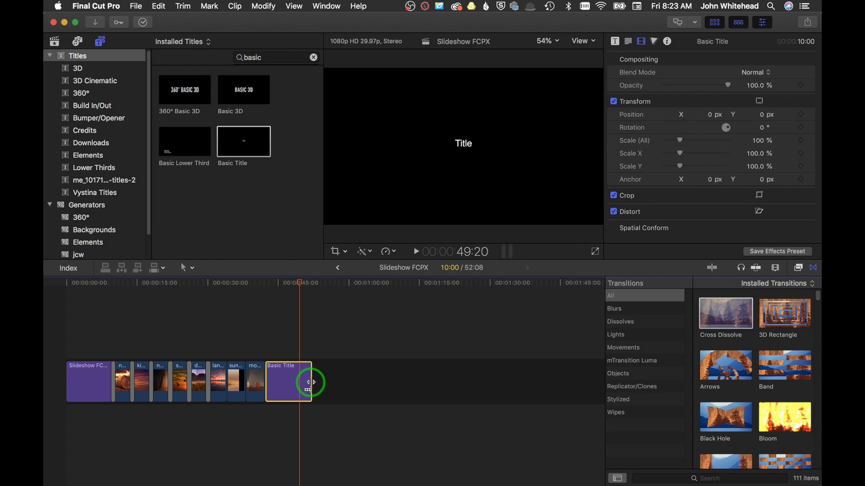
left_click_drag(311, 382, 293, 381)
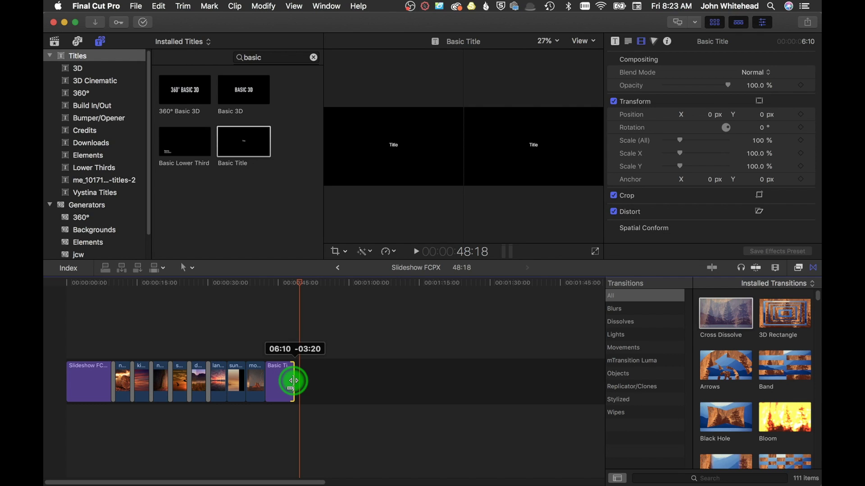
left_click_drag(293, 381, 293, 381)
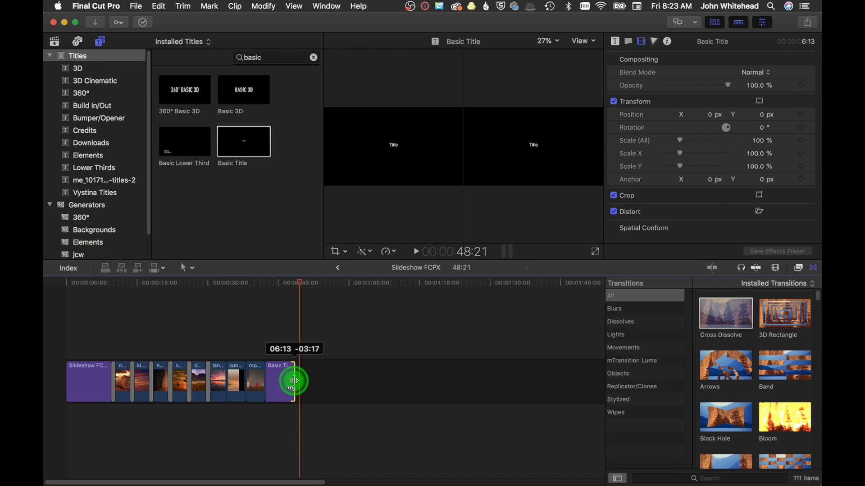
left_click_drag(293, 381, 292, 381)
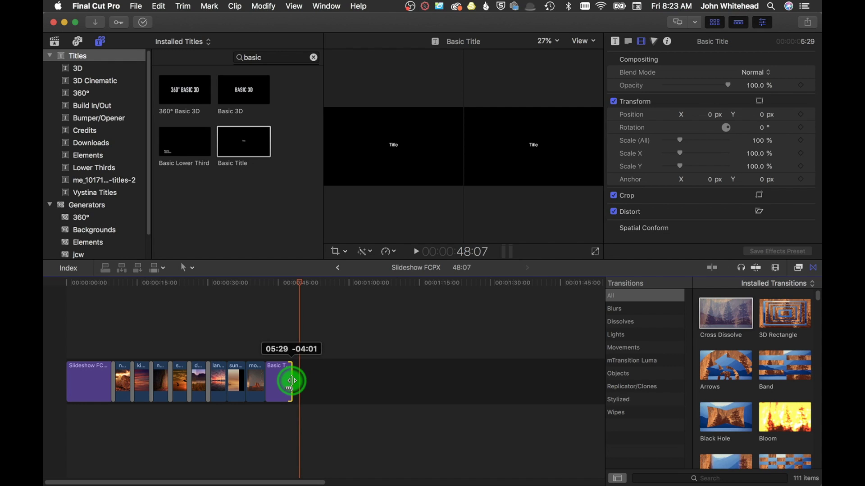
left_click_drag(292, 380, 292, 381)
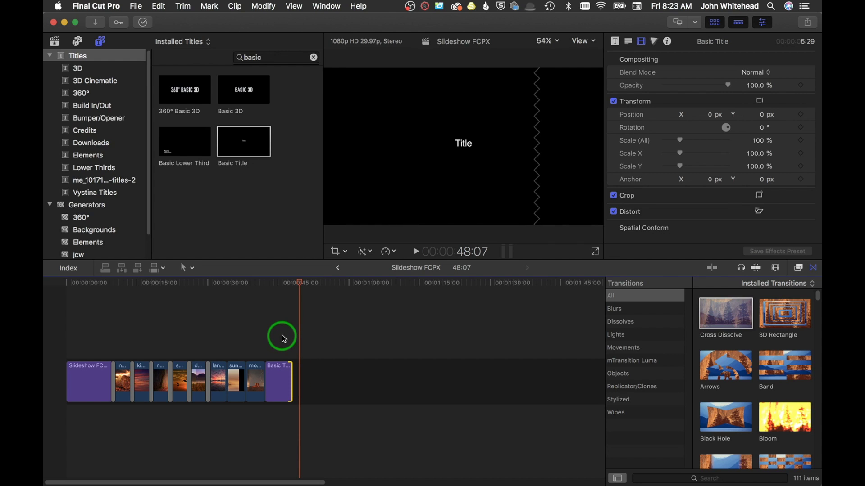
left_click_drag(299, 283, 103, 274)
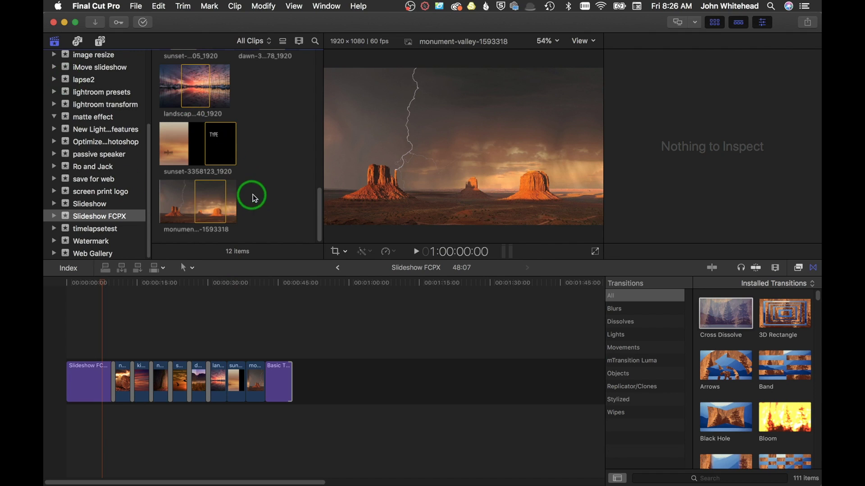
Import Tango_Bango.mp3 from the Downloads folder into the Slideshow FCPX event
left_click(277, 197)
key("super+i")
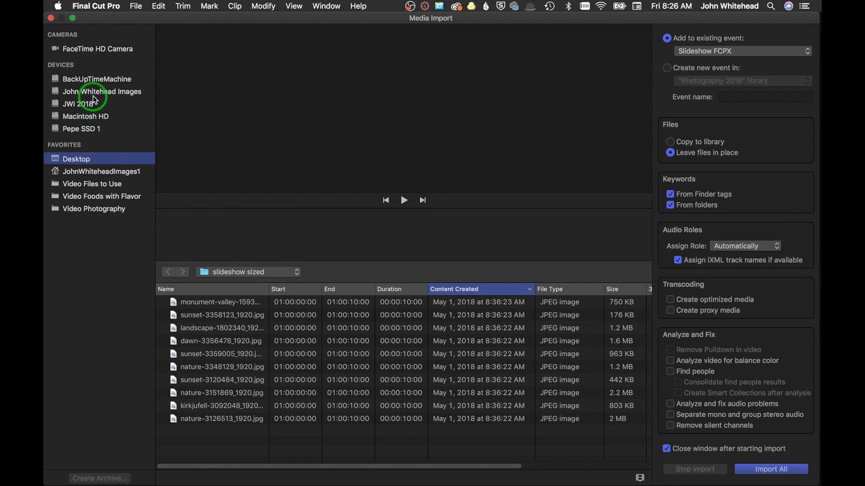
left_click(91, 117)
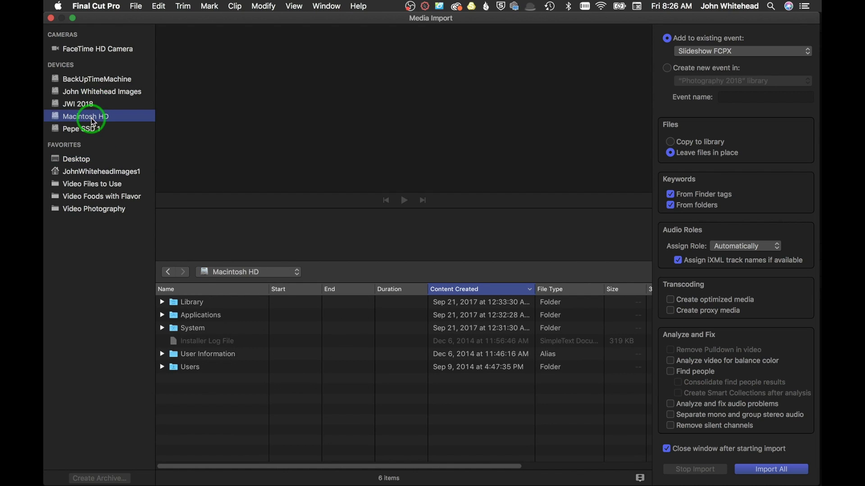
double_click(172, 367)
double_click(174, 339)
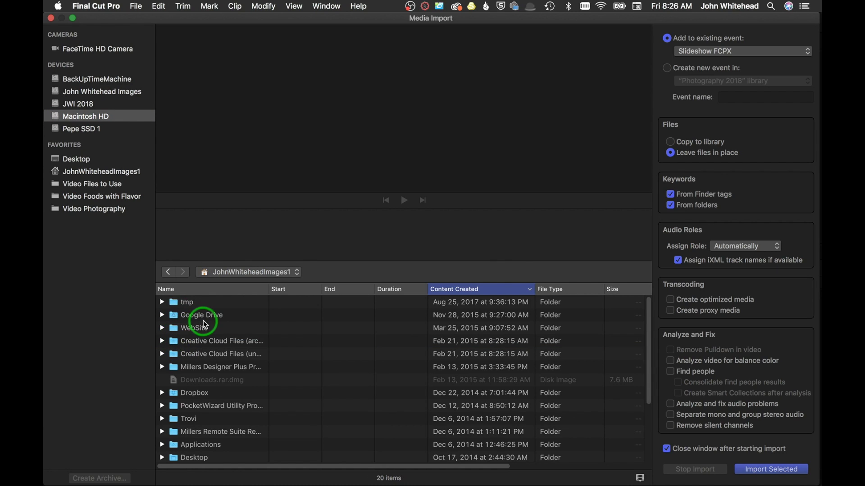
scroll(194, 320, "down", 5)
double_click(172, 397)
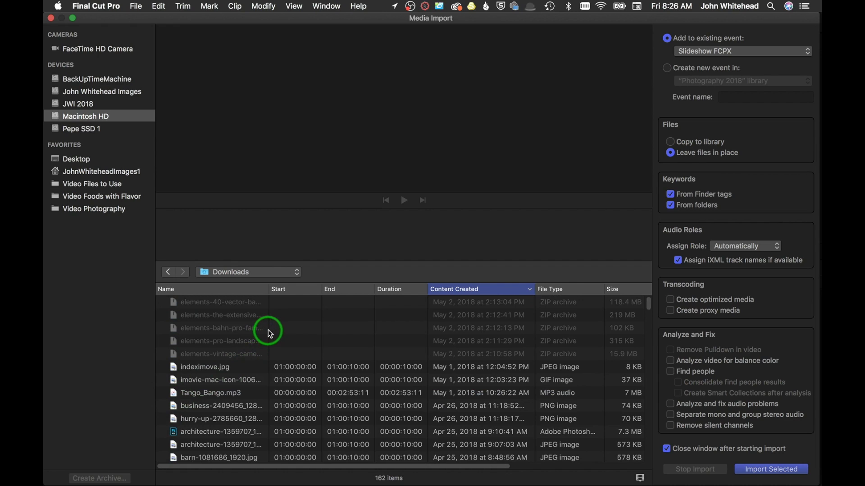
left_click(203, 395)
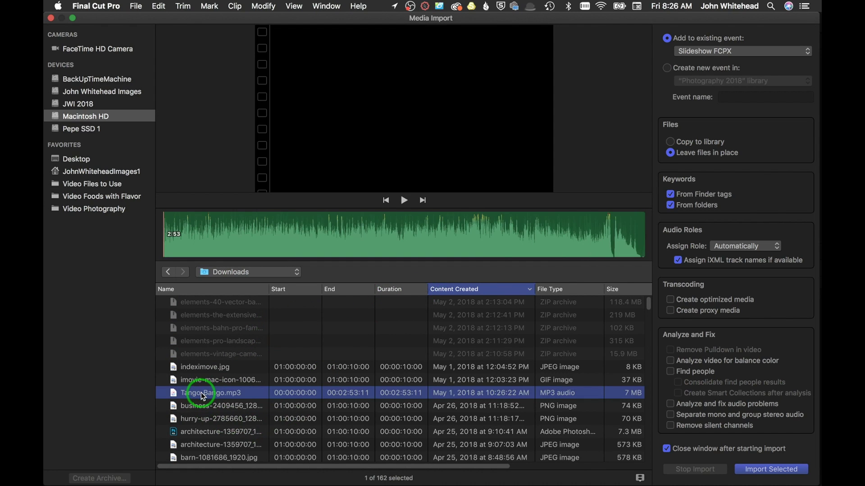
left_click(754, 470)
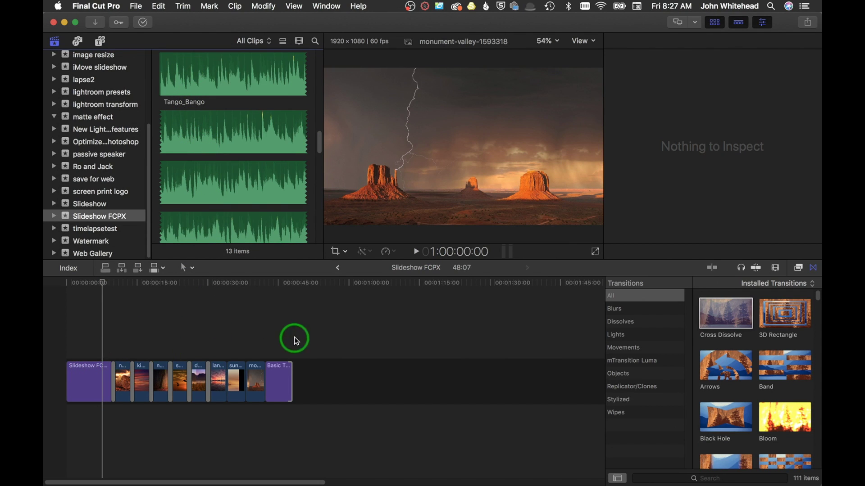
Mark about 50 seconds of Tango_Bango and connect it beneath the photos as the music track
left_click(293, 325)
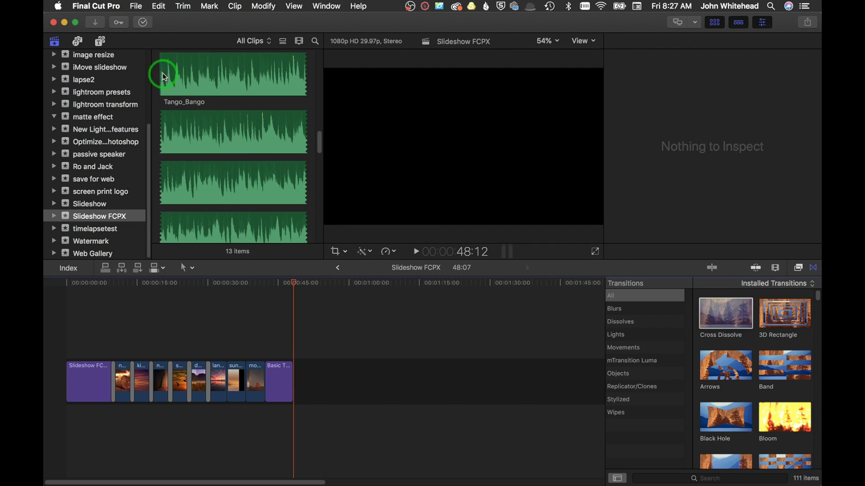
left_click_drag(174, 74, 293, 225)
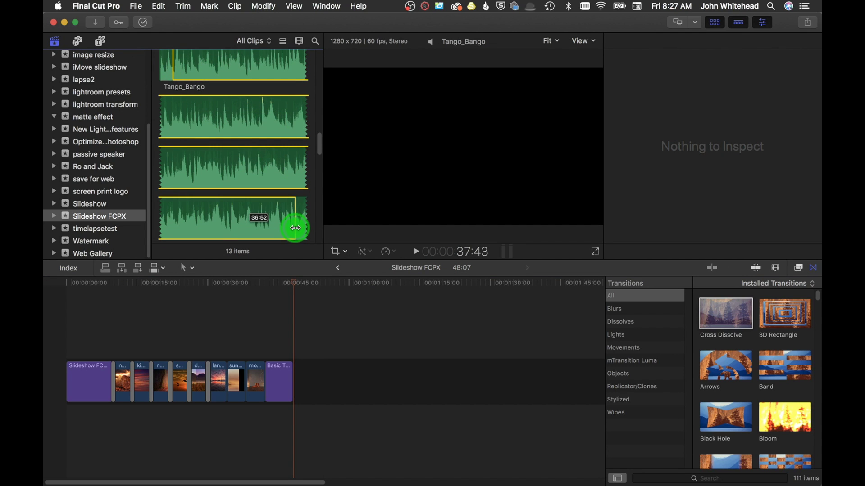
scroll(234, 130, "up", 3)
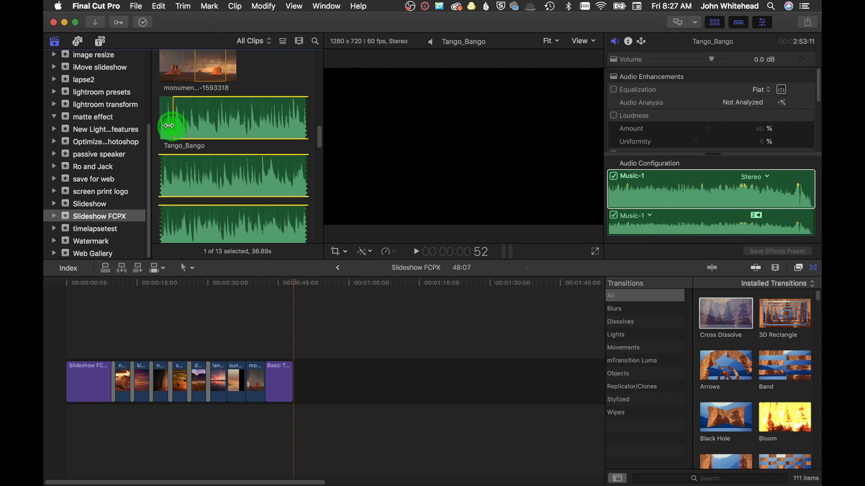
left_click_drag(158, 124, 63, 419)
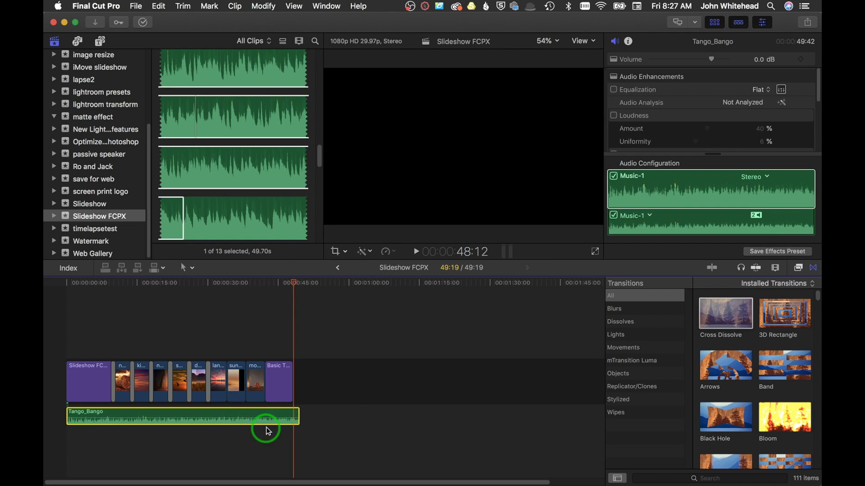
left_click_drag(239, 417, 223, 417)
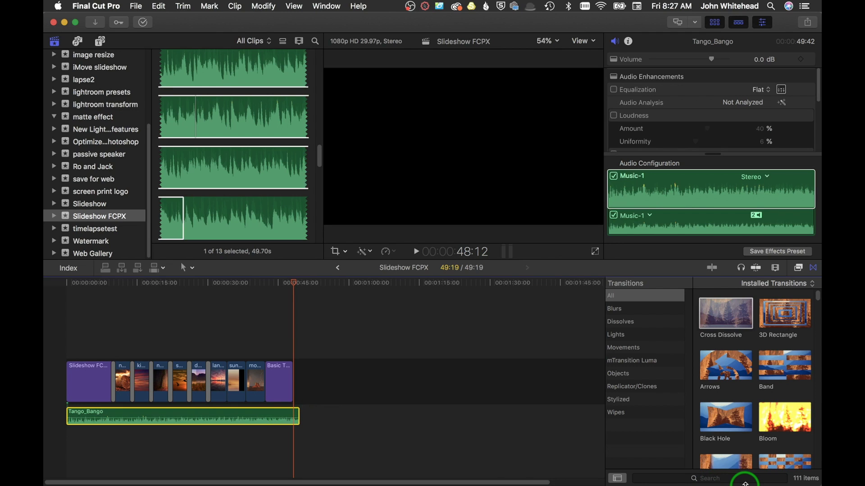
key("super+equal")
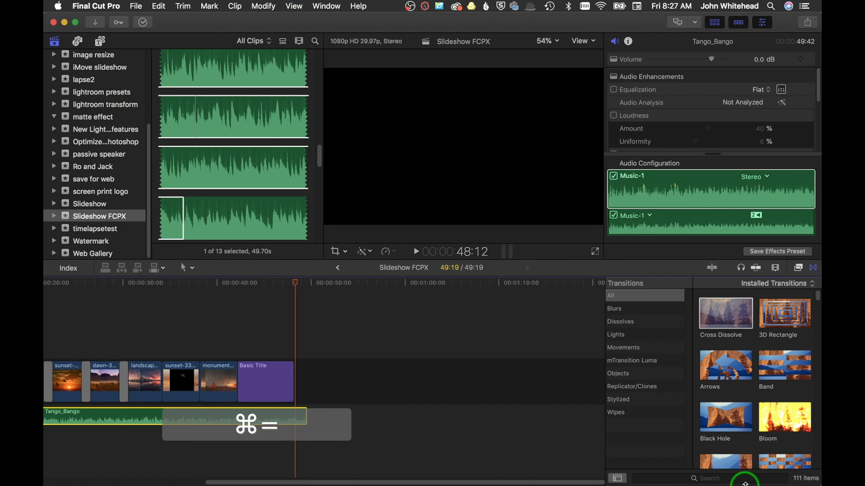
left_click(363, 329)
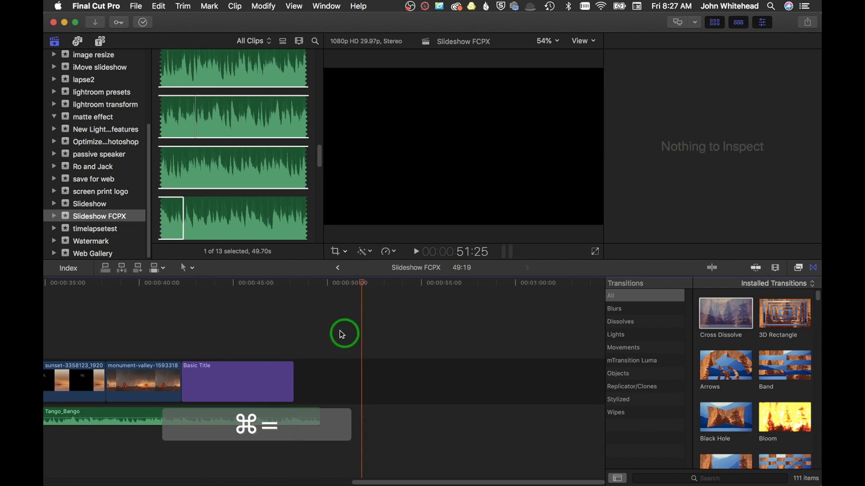
left_click(278, 325)
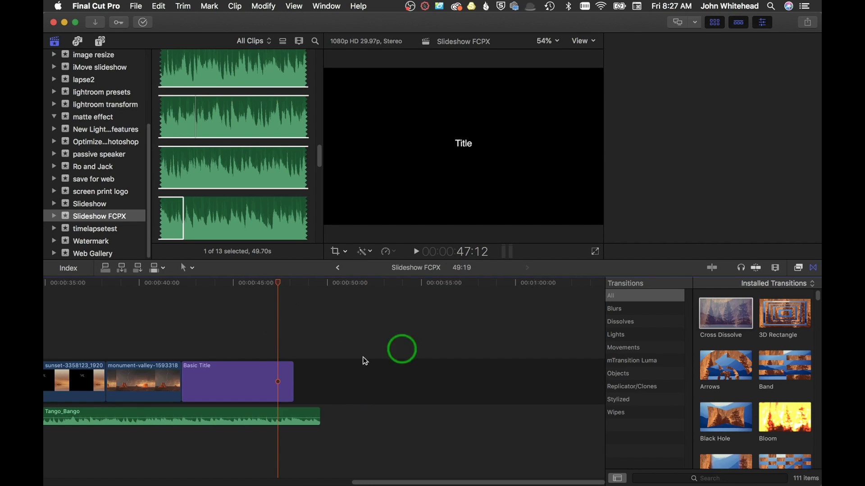
key("super+equal")
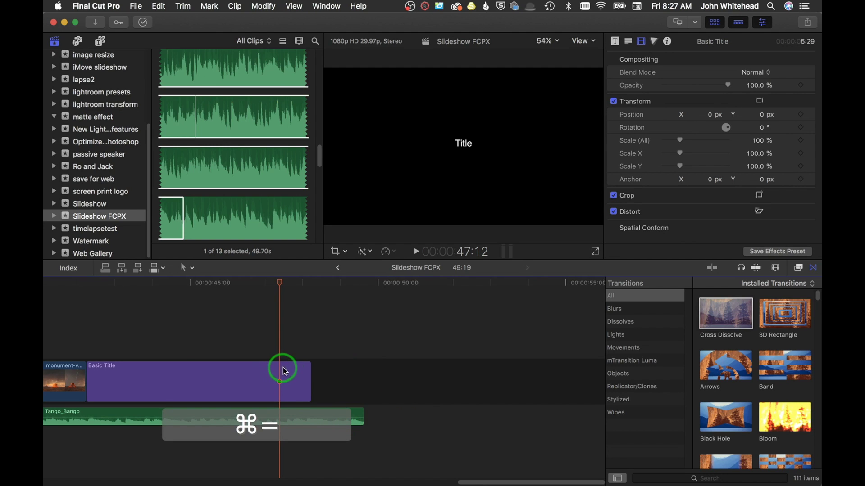
left_click_drag(363, 413, 309, 414)
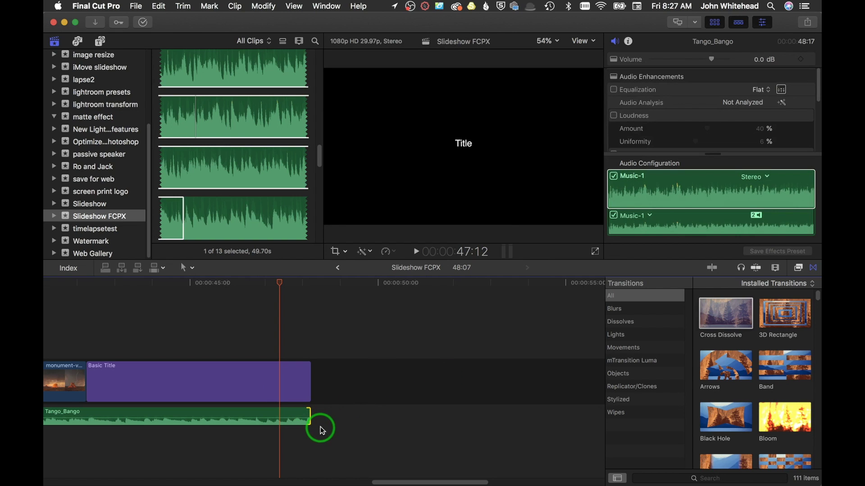
key("super")
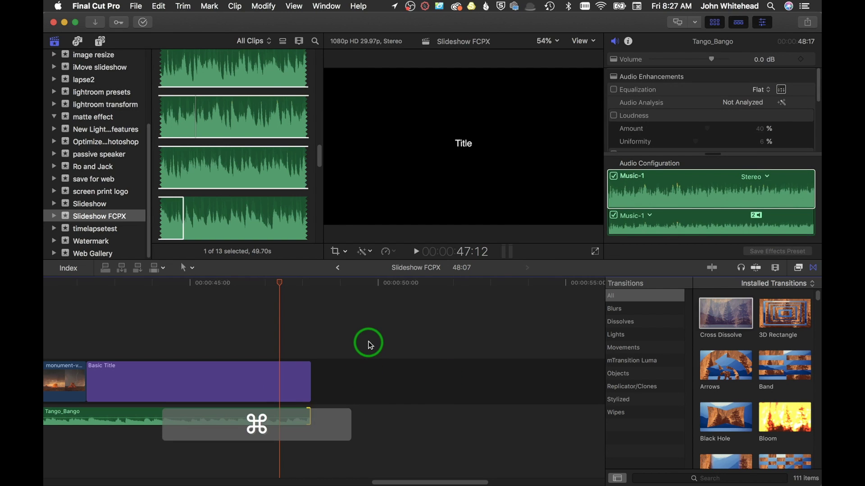
key("super+equal")
key("super+equal")
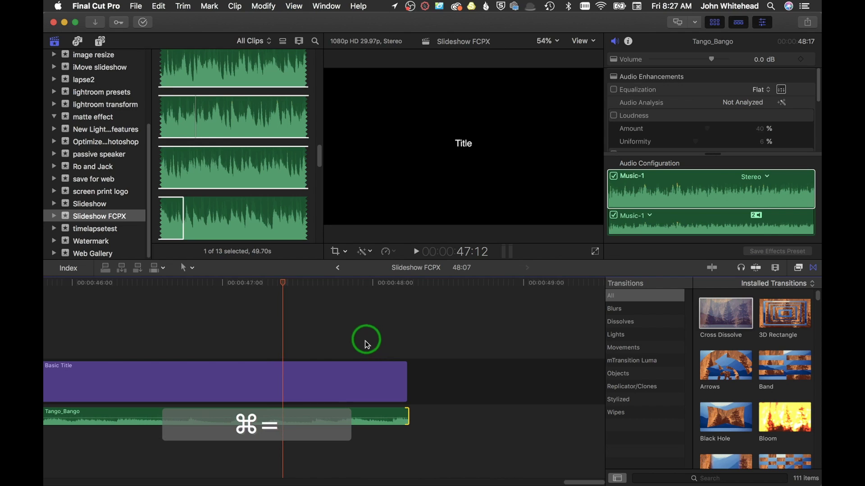
key("space")
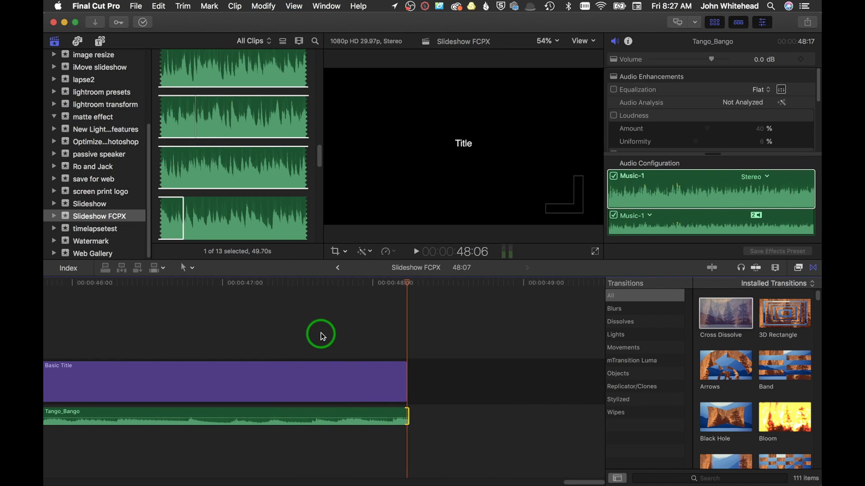
left_click(280, 344)
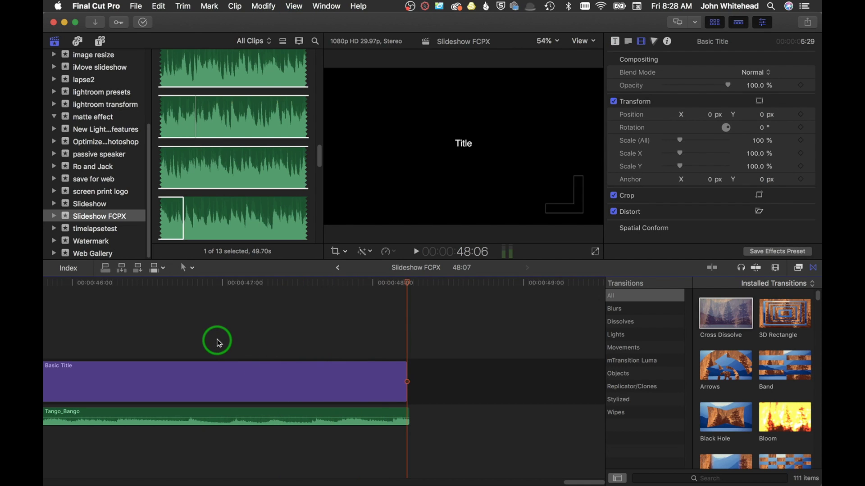
left_click(52, 323)
key("space")
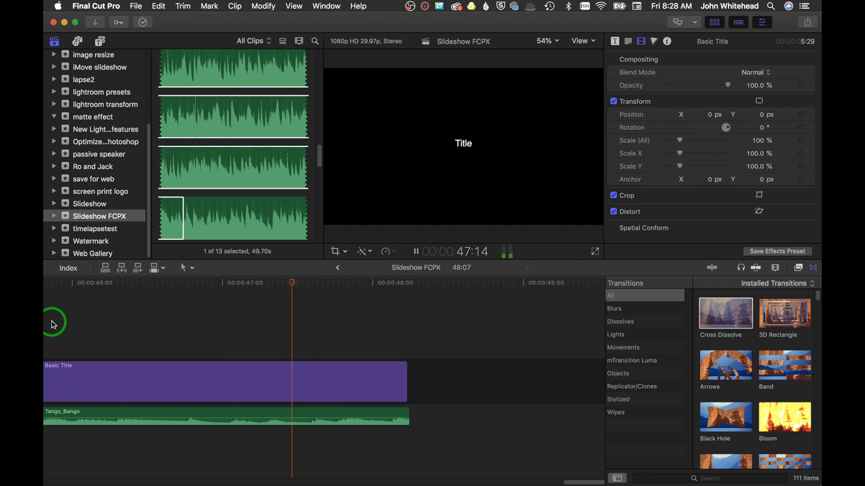
key("space")
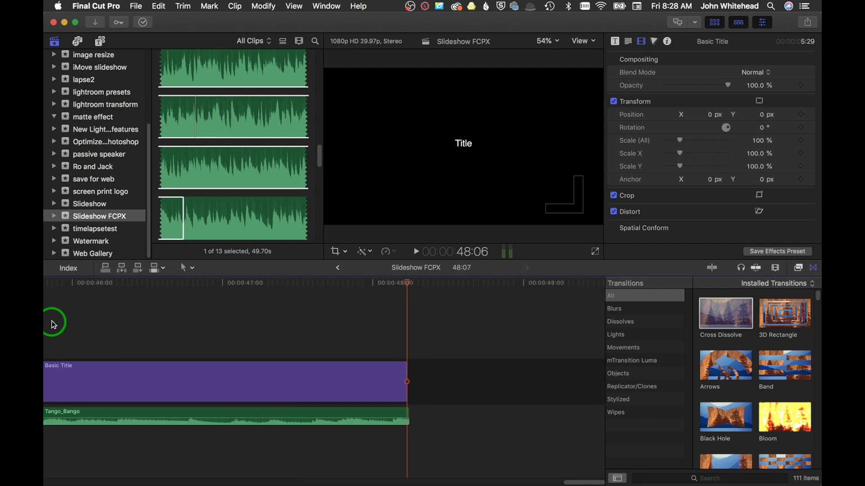
mouse_move(256, 416)
key("alt")
Add volume keyframes on the Tango_Bango clip and pull its end down into a fade-out
left_click(74, 420, "alt")
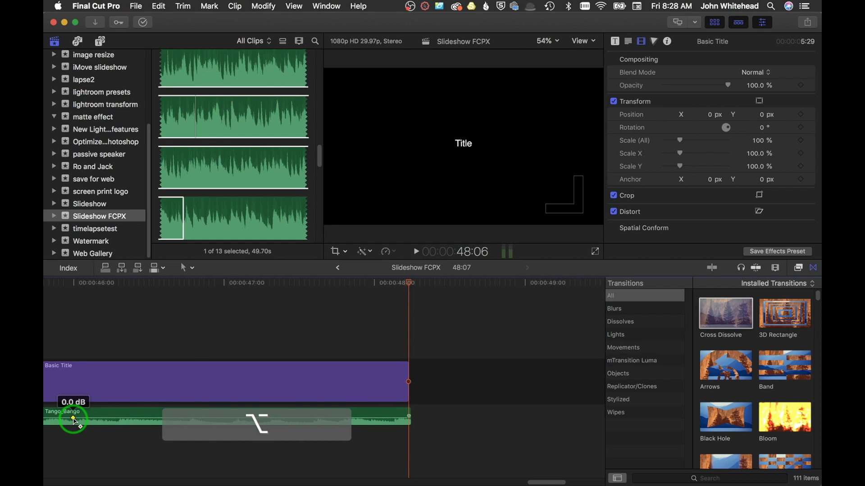
left_click(390, 418)
left_click_drag(383, 419, 383, 418)
key("alt")
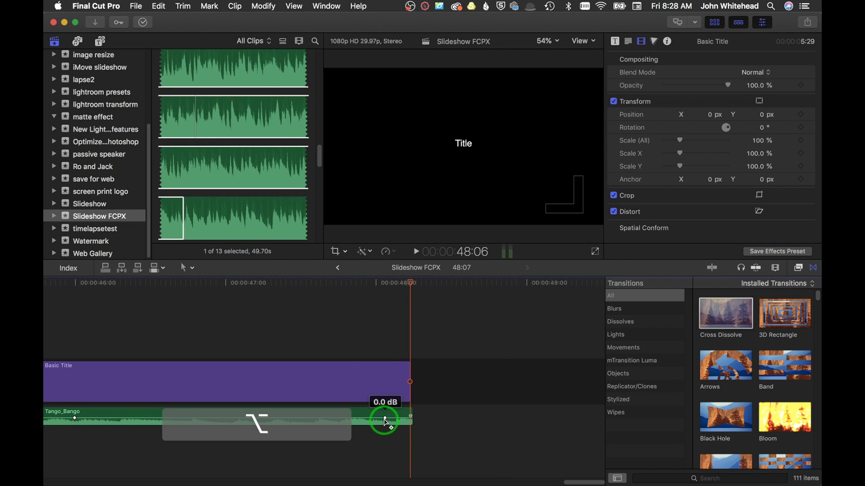
left_click_drag(384, 419, 411, 435)
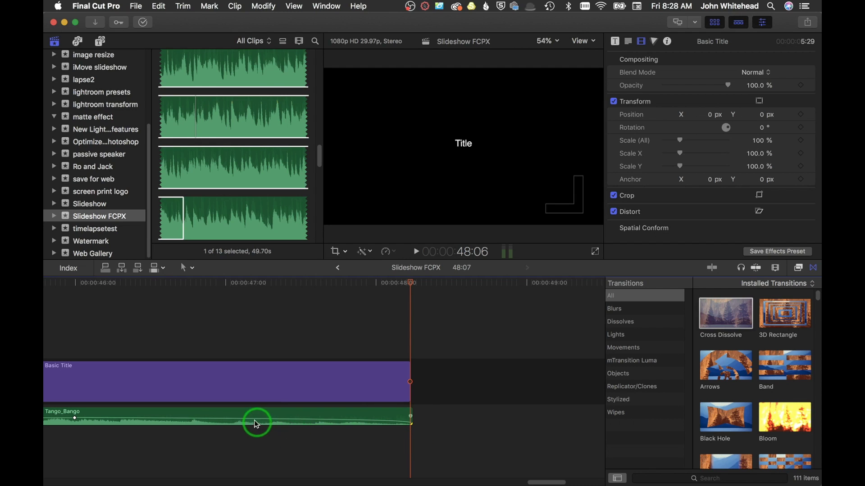
key("alt")
left_click_drag(246, 419, 242, 422)
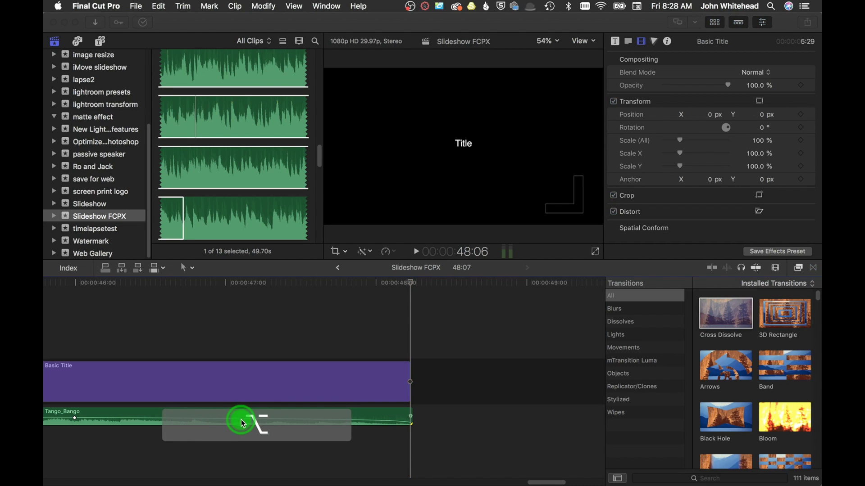
left_click(219, 421, "alt")
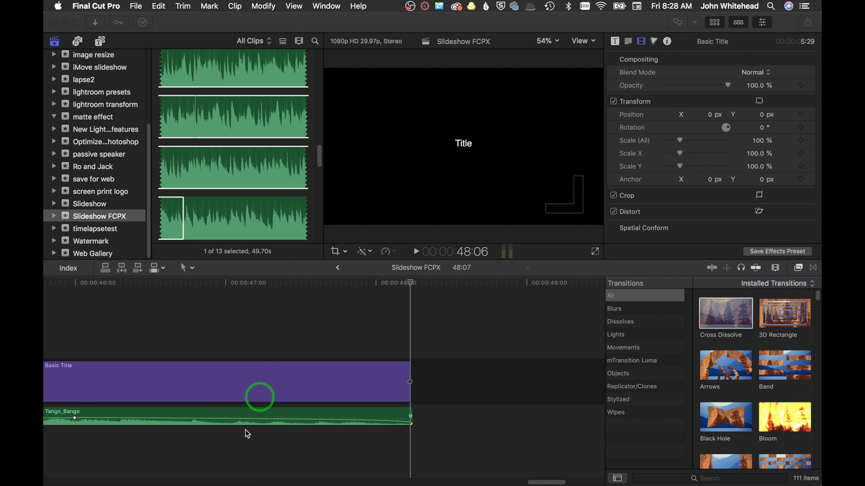
left_click(93, 422, "alt")
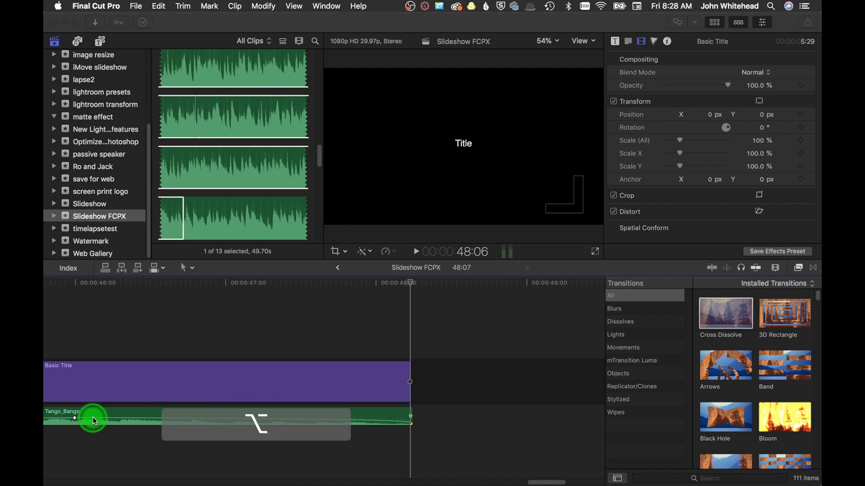
left_click_drag(95, 421, 232, 420)
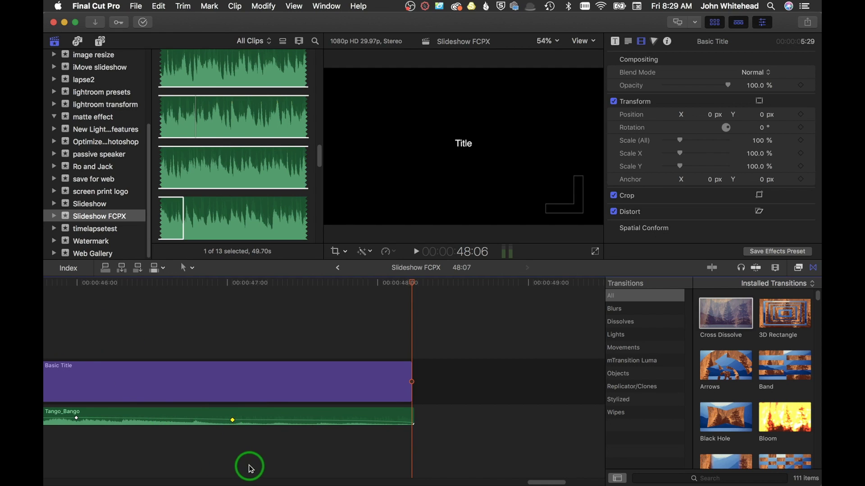
Play back from 42:21 to hear the music fade out under the closing title
key("super+minus")
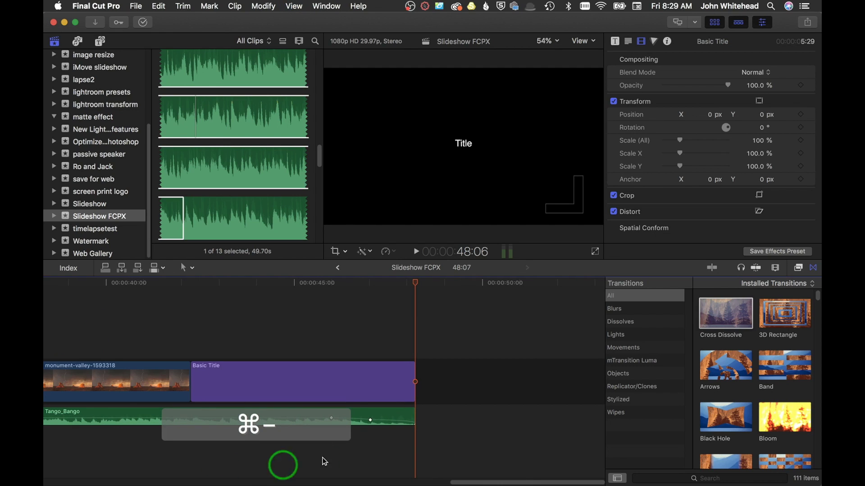
left_click(288, 341)
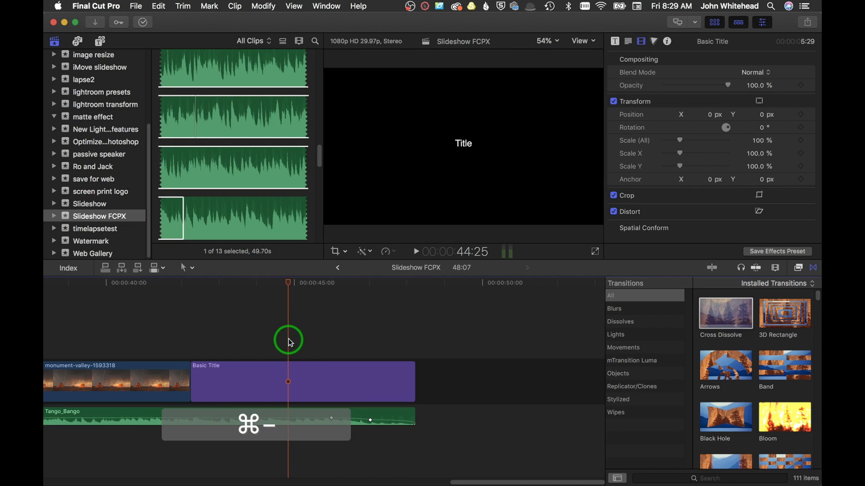
left_click(209, 330)
key("super+equal")
key("space")
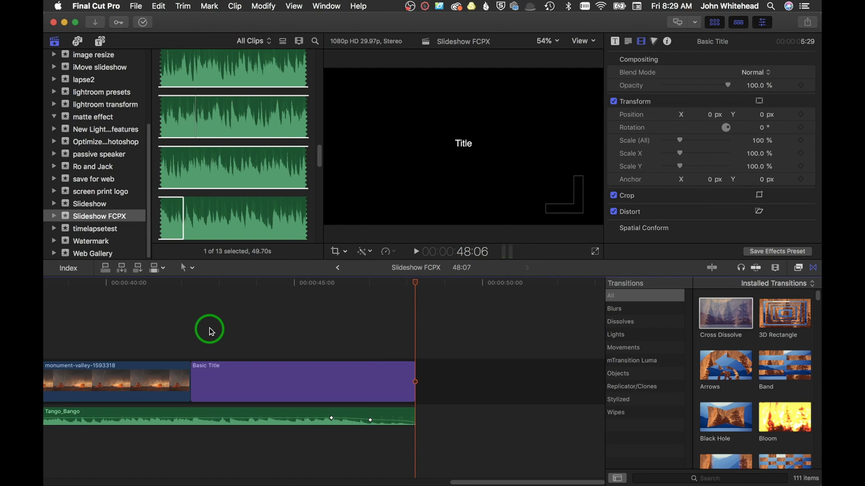
Choose the Master File share destination and review its title and description
left_click(806, 23)
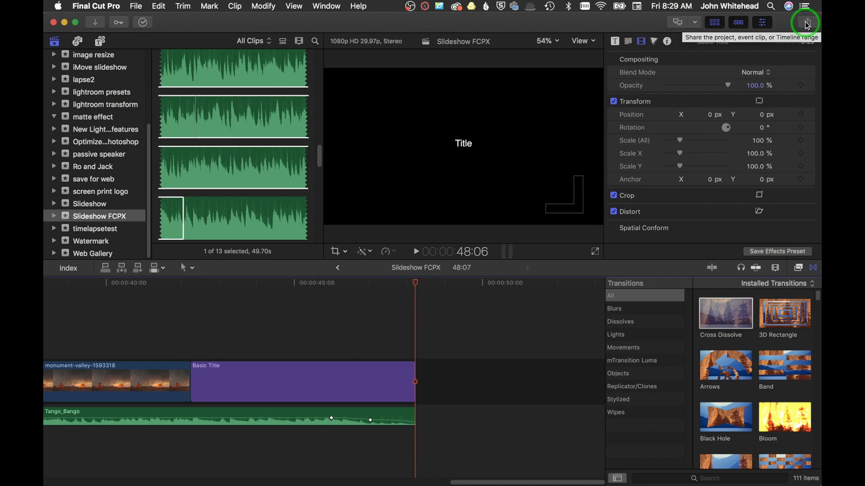
left_click(807, 24)
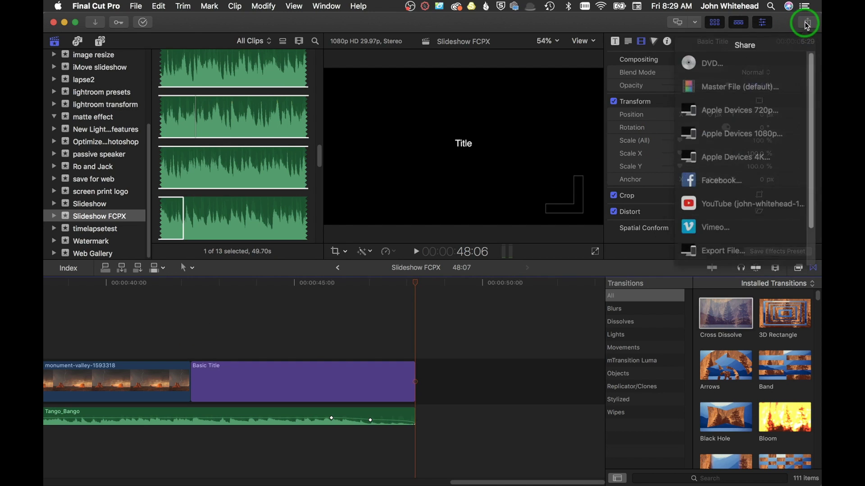
left_click(772, 86)
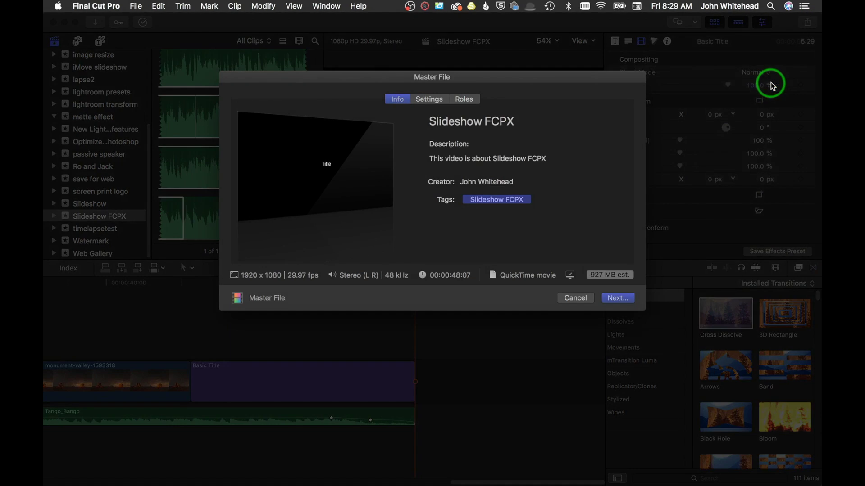
left_click(515, 123)
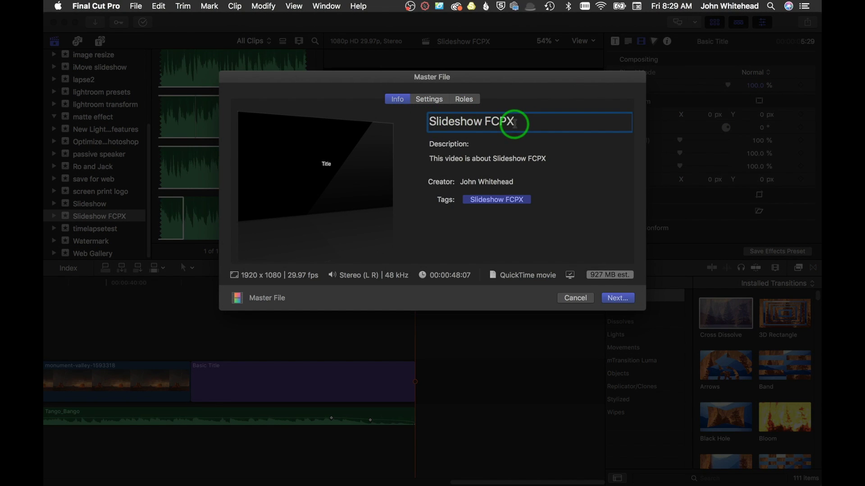
left_click(536, 159)
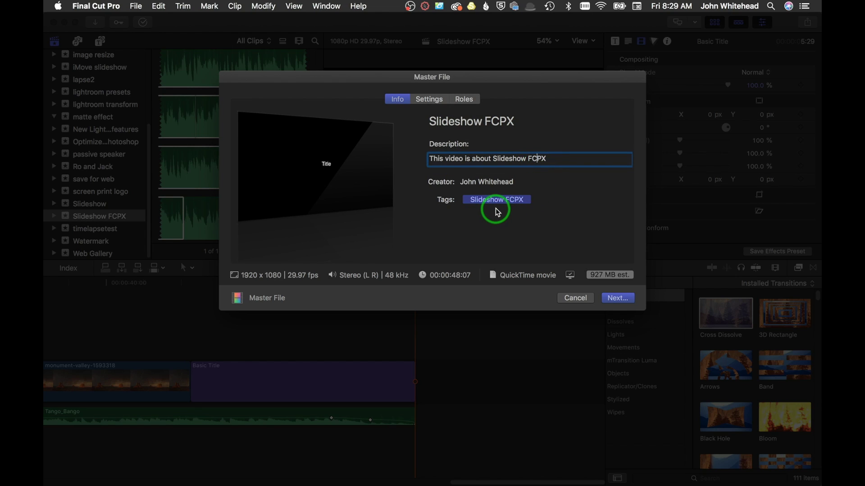
Keep the export Format at Video and Audio on the Settings tab
left_click(429, 100)
left_click(536, 143)
left_click(537, 143)
left_click(537, 142)
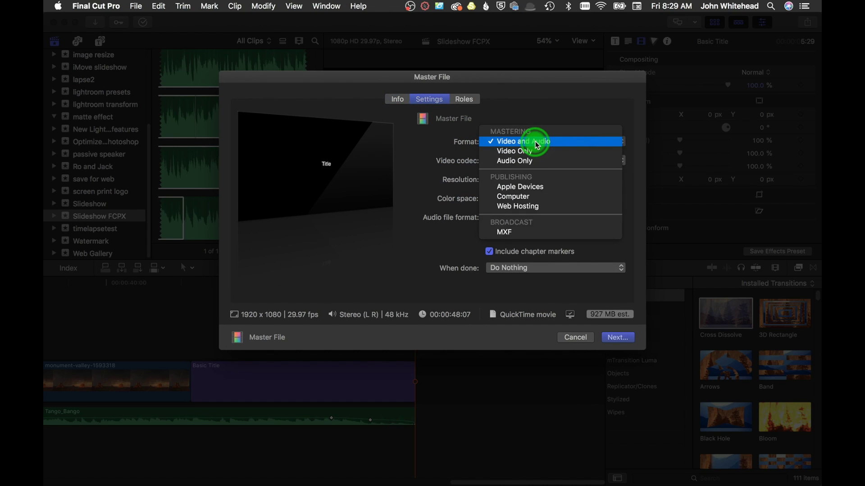
left_click(536, 142)
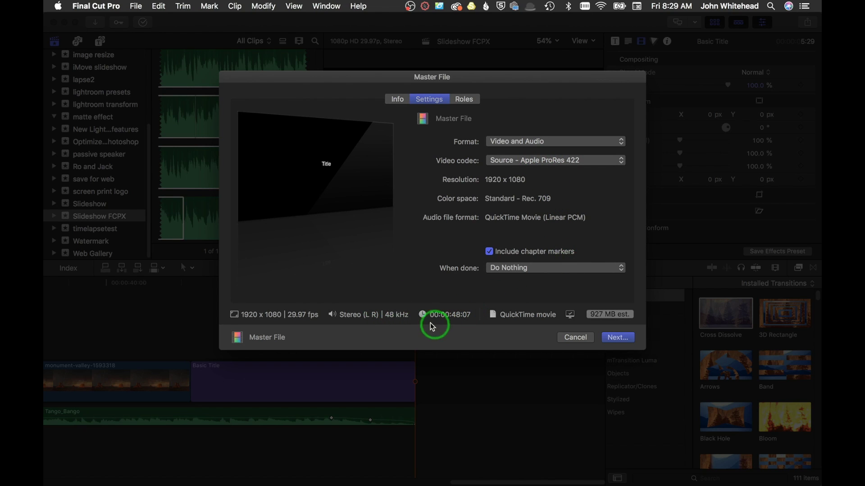
Save the movie as Slideshow FCPX on the Desktop, replacing the old copy, and reveal it
left_click(617, 338)
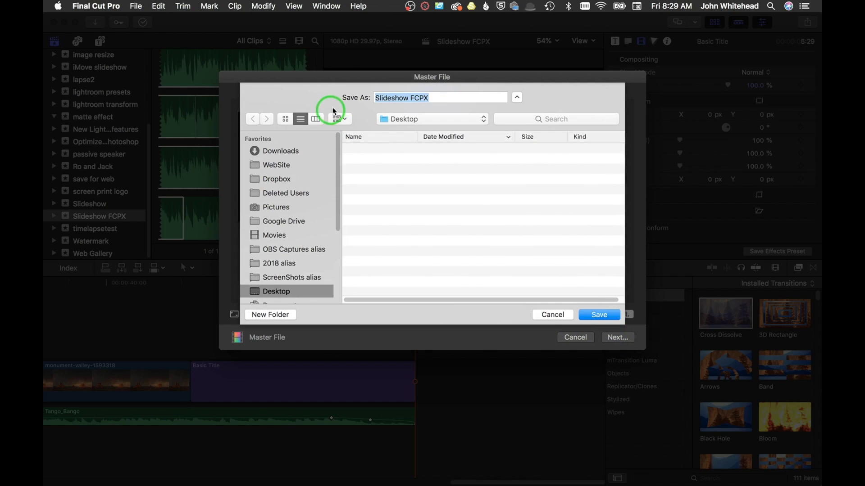
left_click(596, 316)
left_click(509, 146)
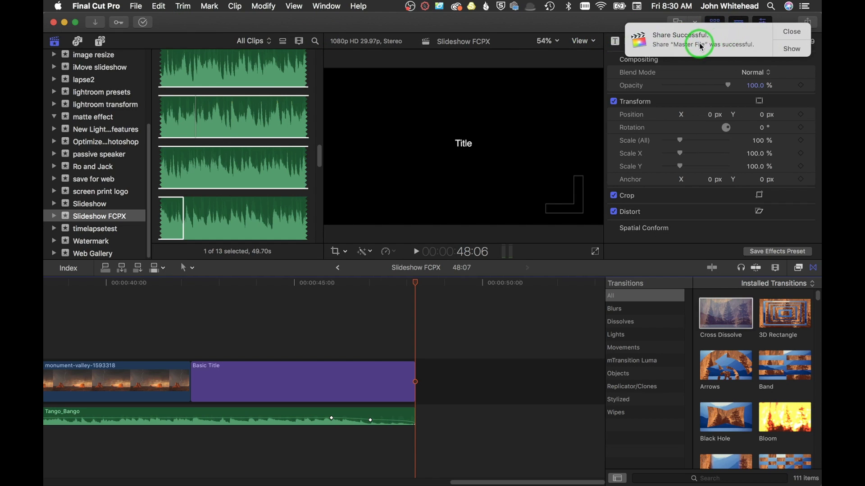
left_click(795, 52)
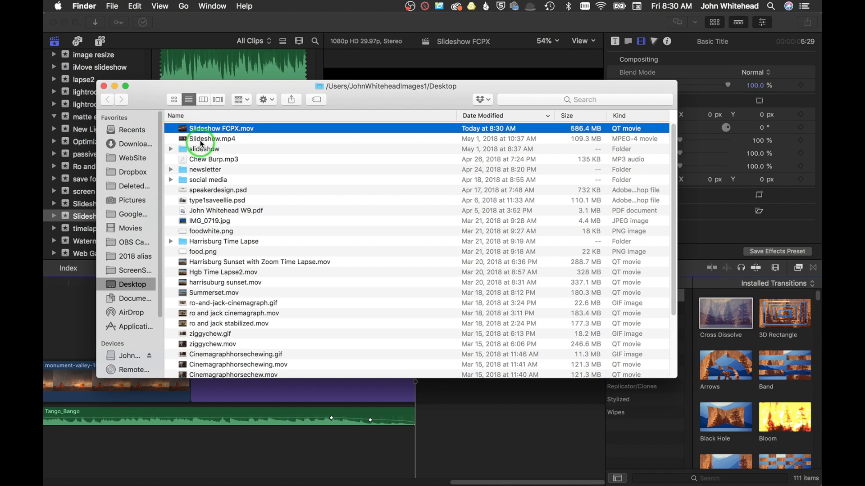
Open Slideshow FCPX.mov from the Desktop folder in QuickTime Player
double_click(185, 130)
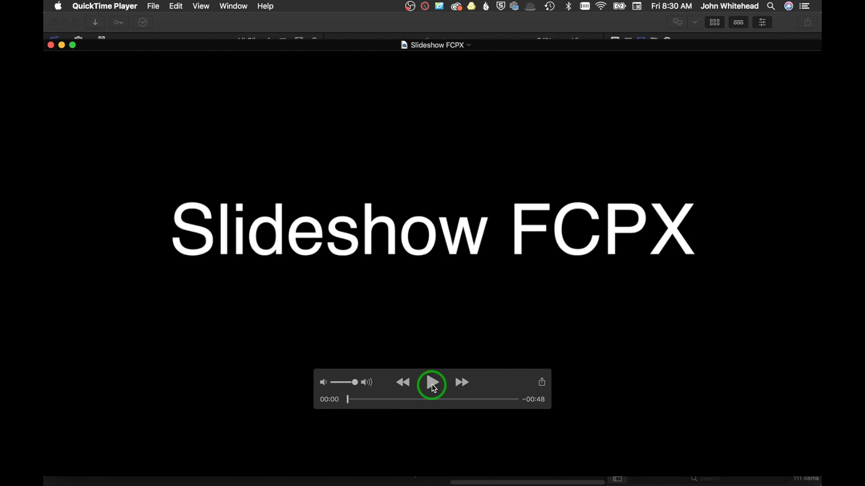
Play the exported movie with the volume raised, then pause it partway through
left_click(432, 386)
key("XF86AudioRaiseVolume")
key("XF86AudioRaiseVolume")
key("XF86AudioRaiseVolume")
key("XF86AudioRaiseVolume")
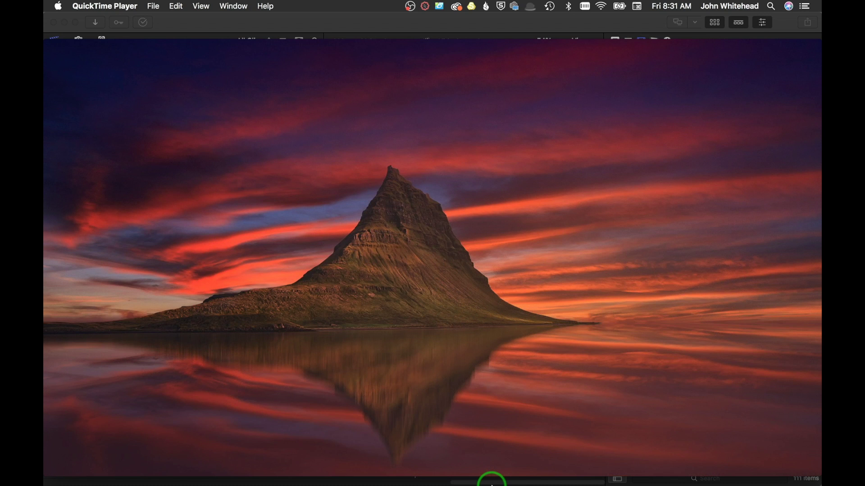
key("space")
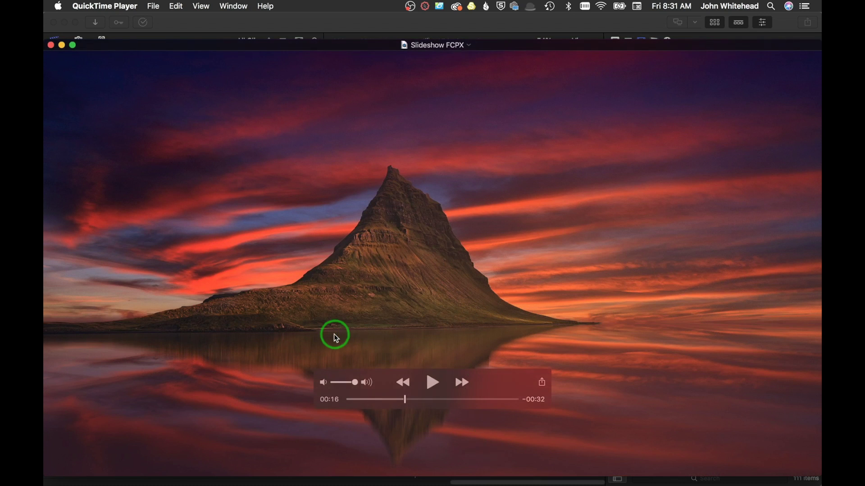
Close the QuickTime movie and the Desktop Finder window, returning to Final Cut Pro
left_click(51, 45)
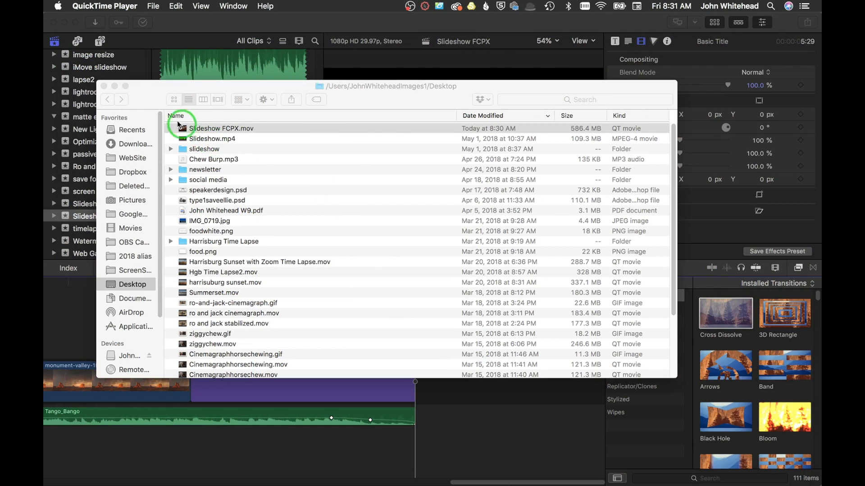
left_click(104, 84)
left_click(233, 17)
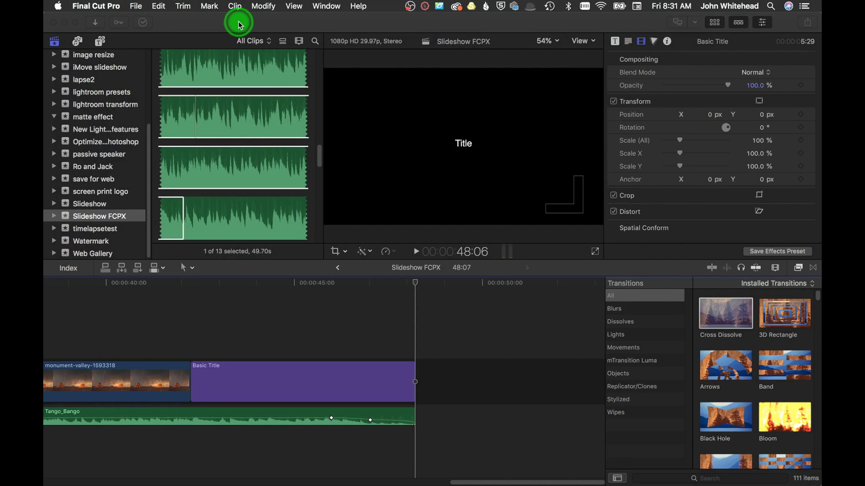